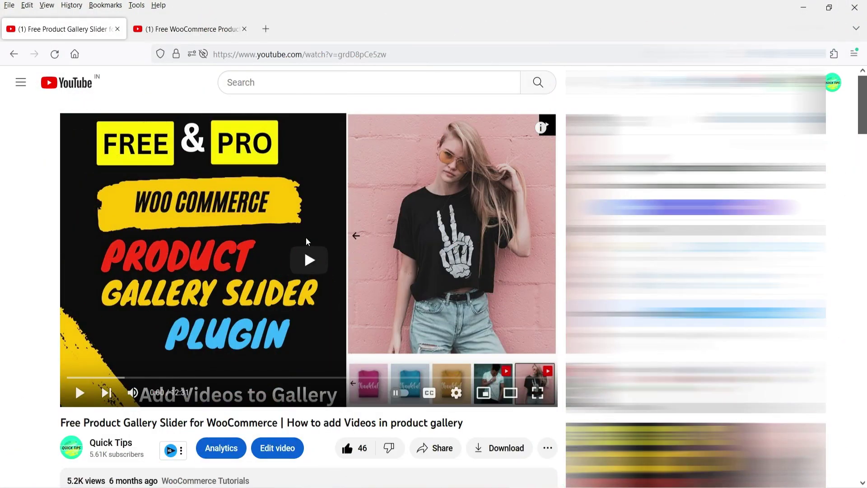
Switch to the second browser tab with the Free WooCommerce Product video
left_click(201, 28)
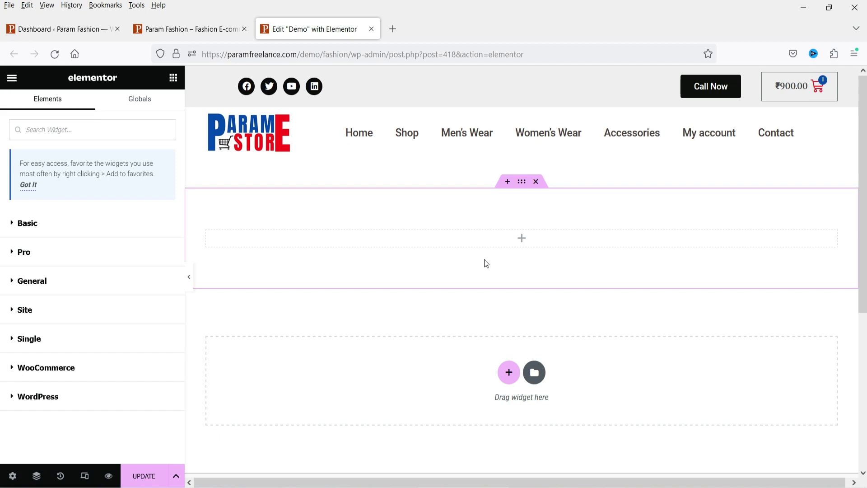
Search the widgets for 'loop' and drop a Loop Carousel into the Demo page's empty section
left_click(521, 240)
type("loop")
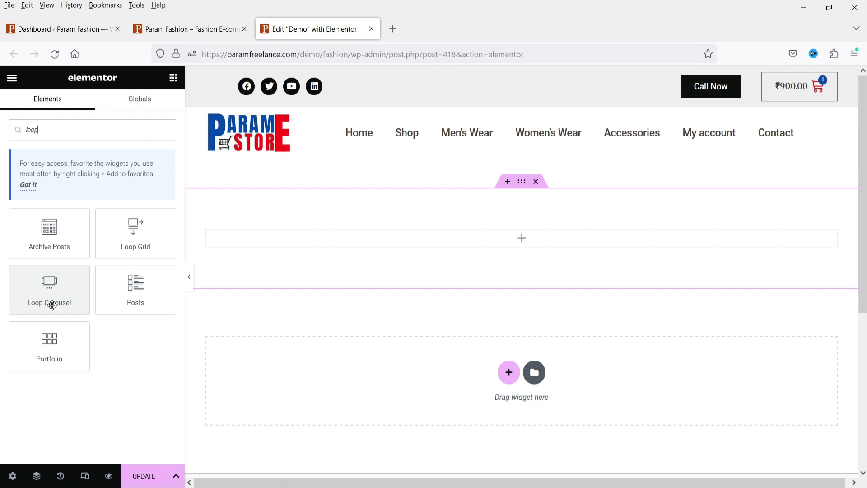
left_click_drag(50, 282, 456, 241)
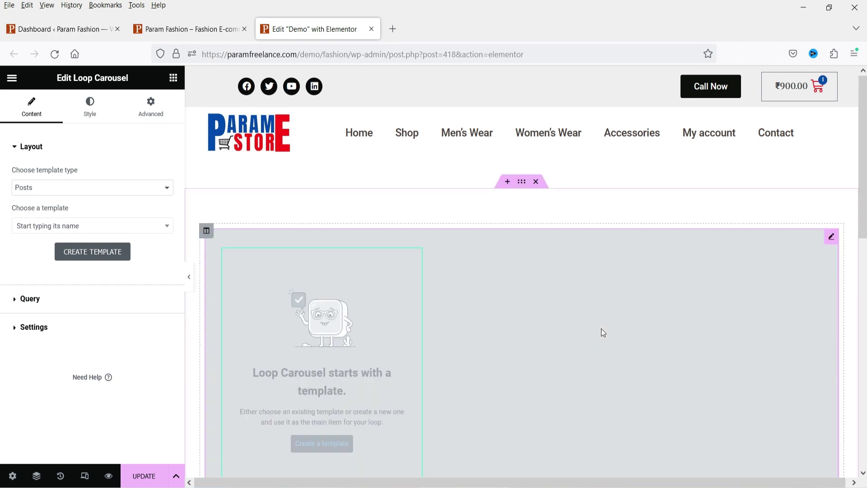
Set the carousel's template type to Products and create a new card template, saving the page changes
scroll(601, 328, "down", 3)
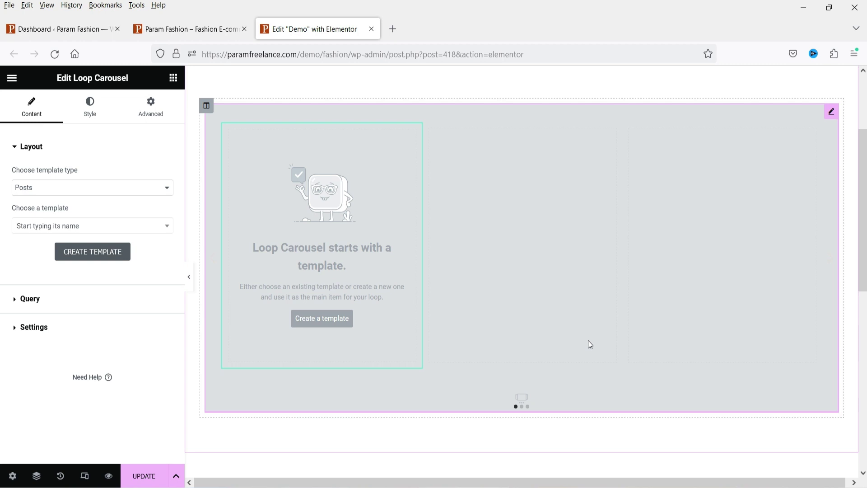
left_click(64, 188)
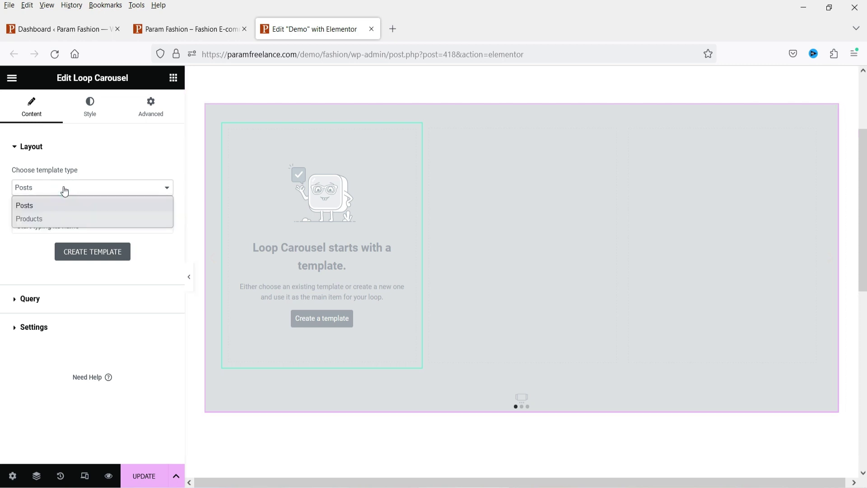
left_click(42, 218)
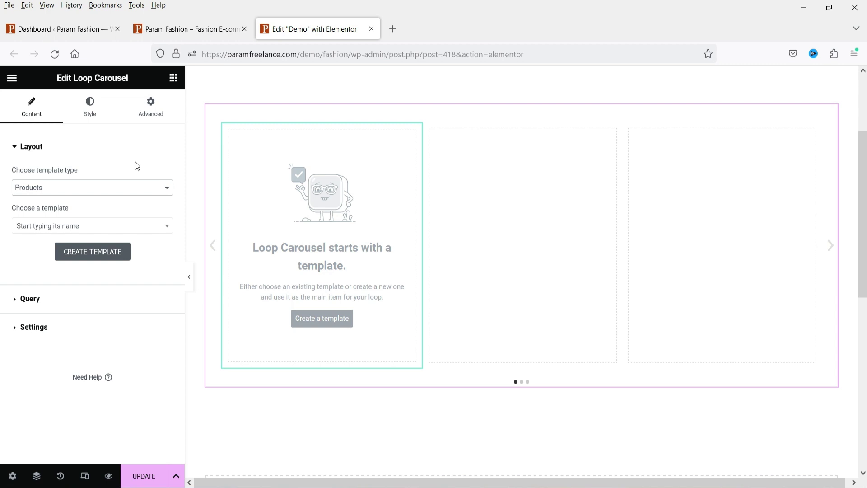
left_click(320, 322)
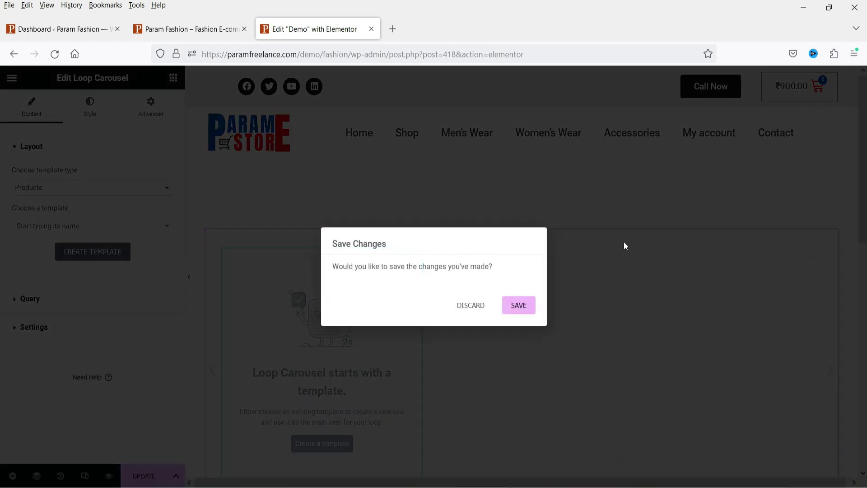
left_click(521, 307)
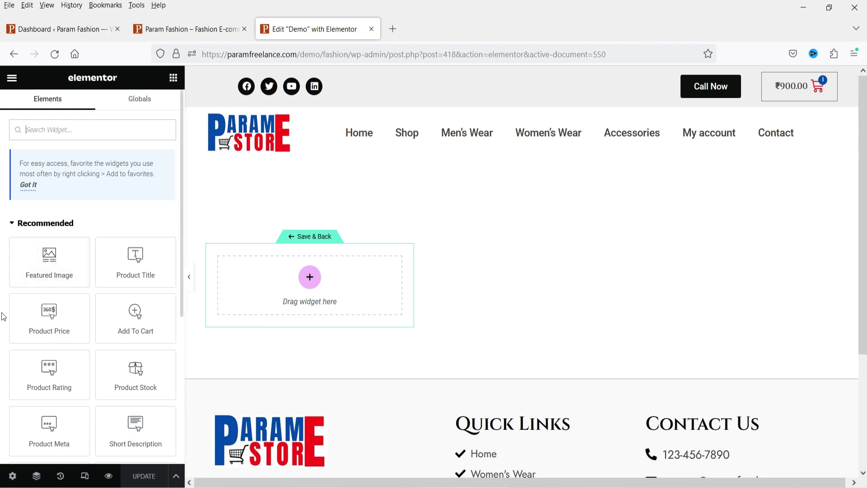
Add a Featured Image widget to the card template and set its image size to Full
left_click_drag(41, 262, 294, 284)
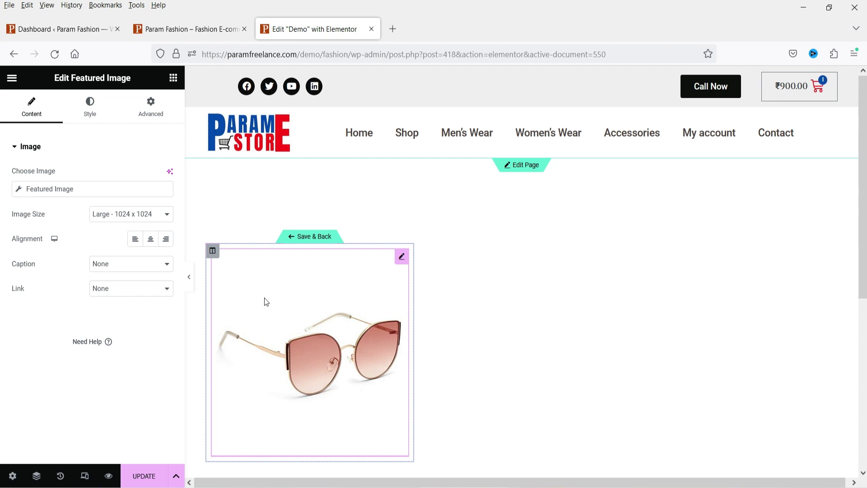
scroll(289, 328, "down", 2)
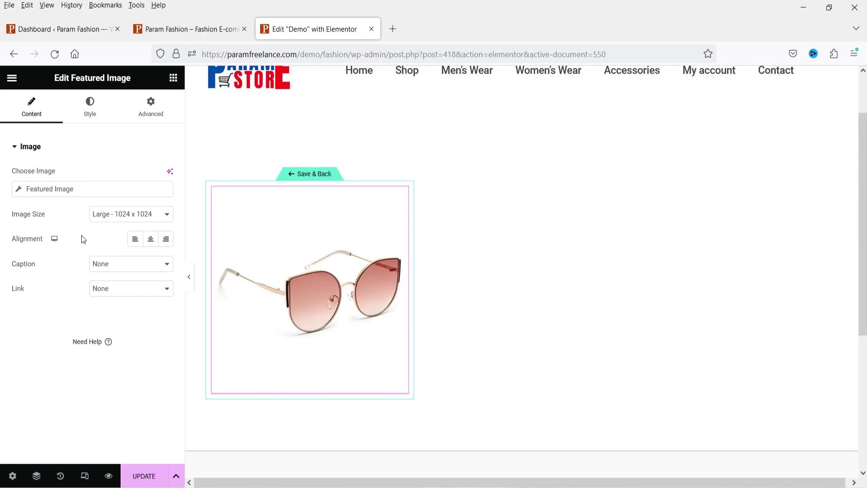
left_click(120, 220)
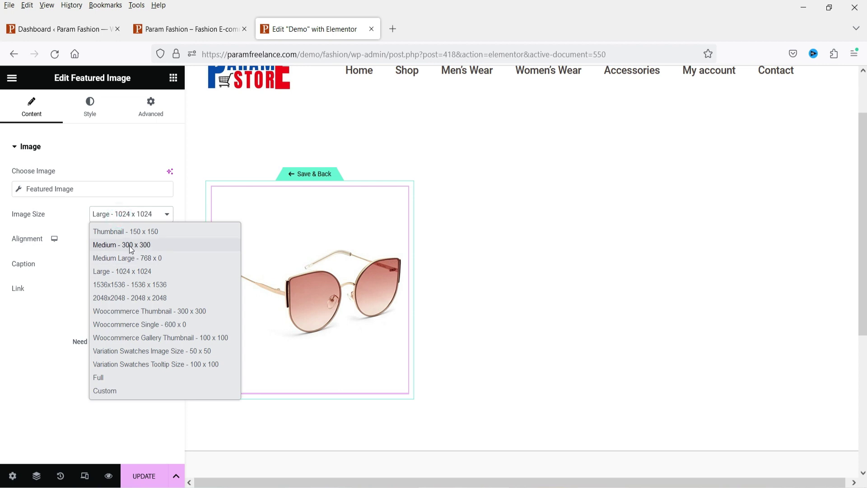
left_click(128, 245)
left_click(130, 243)
left_click(120, 216)
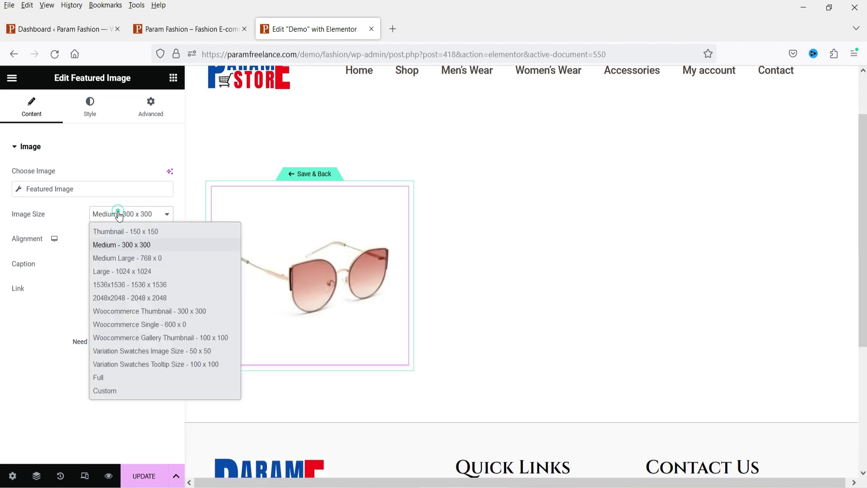
left_click(118, 379)
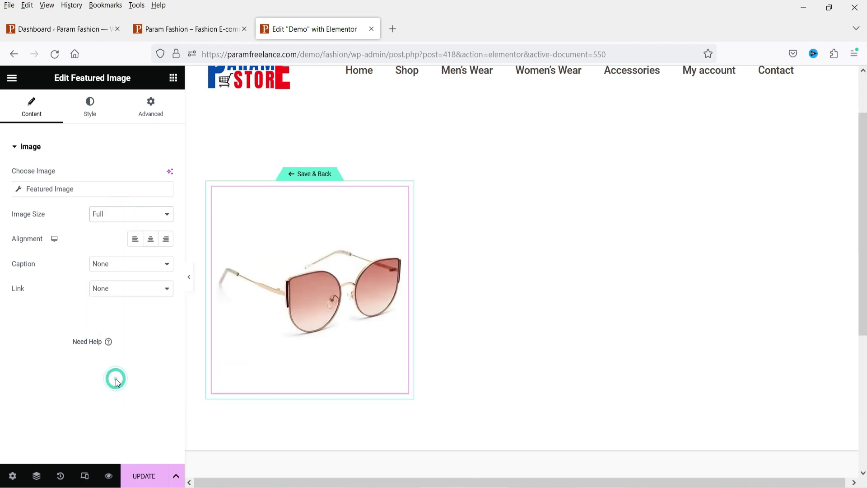
left_click(174, 78)
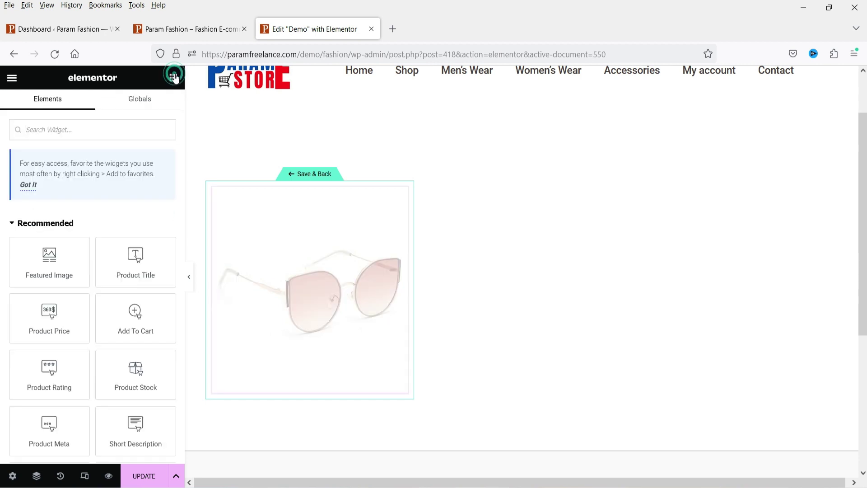
left_click(172, 82)
Add a Product Title below the image as a centred H4 heading
left_click_drag(133, 258, 298, 387)
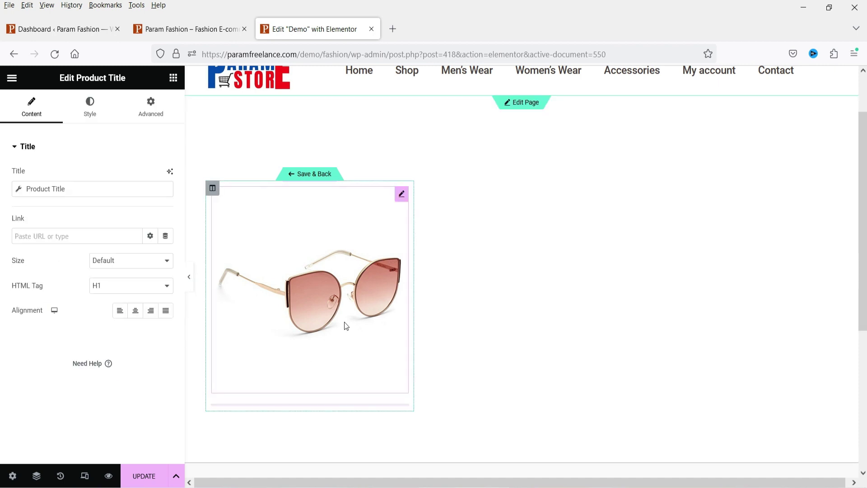
left_click(132, 288)
left_click(130, 317)
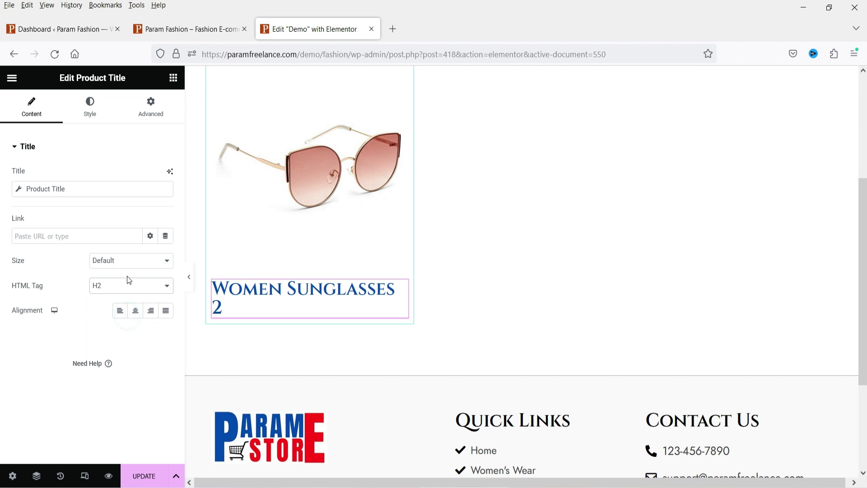
left_click(127, 292)
left_click(120, 333)
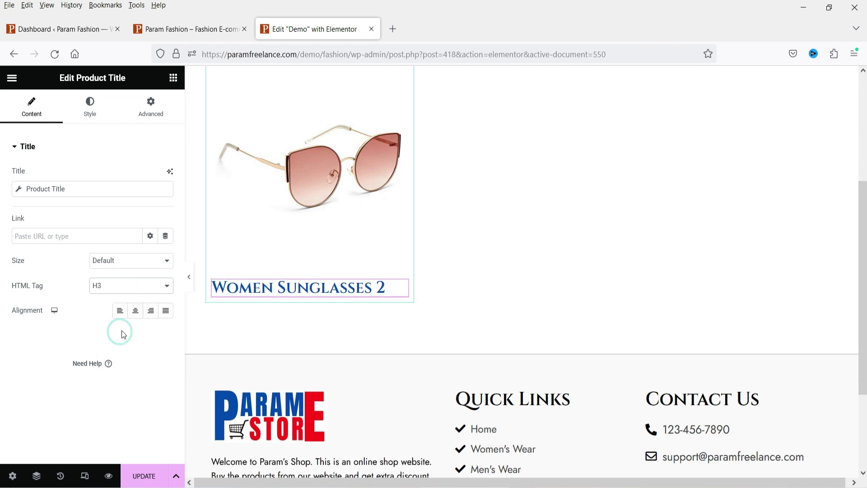
left_click(121, 291)
left_click(110, 341)
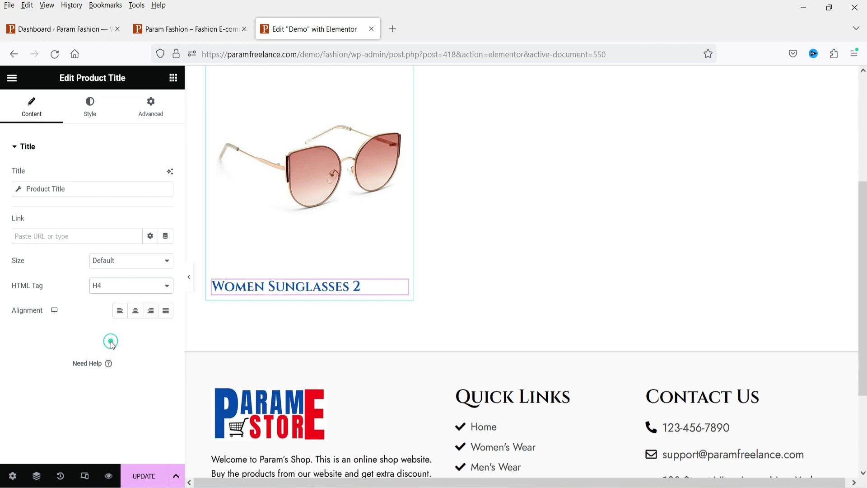
left_click(135, 313)
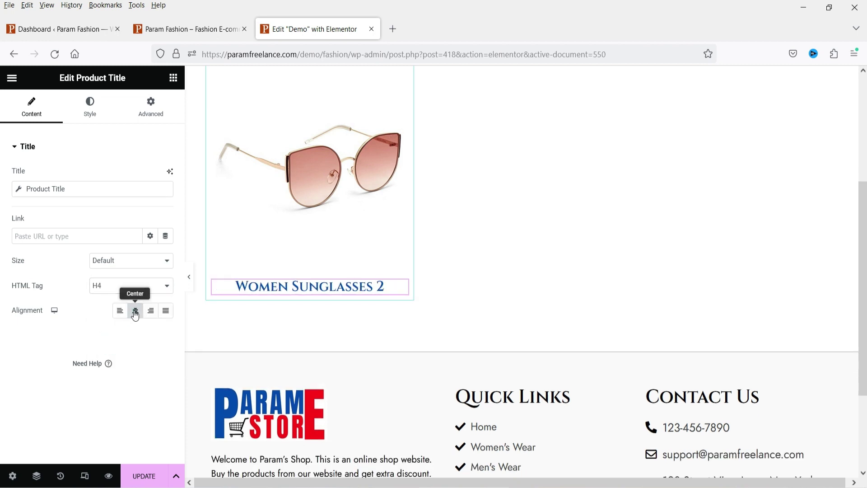
Colour the product title with the Primary global colour
left_click(90, 107)
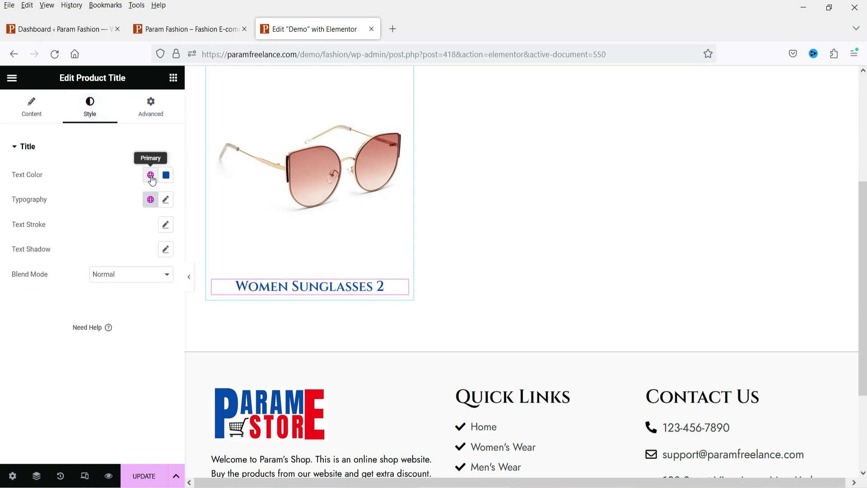
left_click(151, 177)
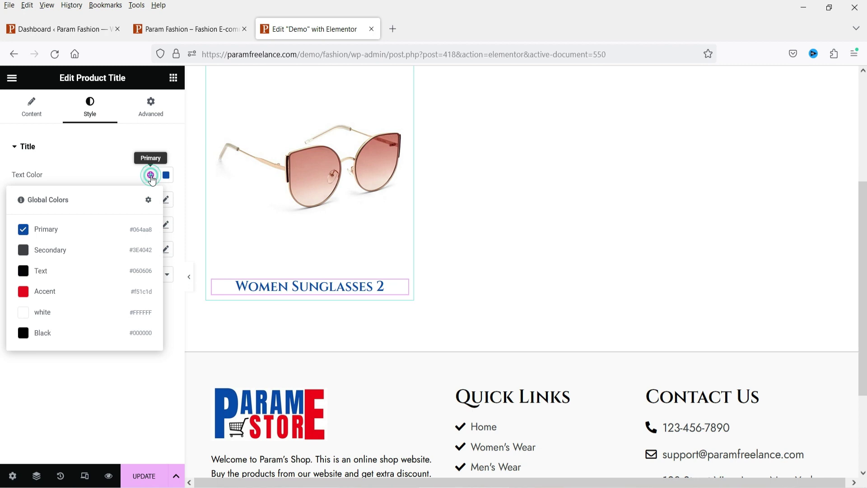
left_click(42, 271)
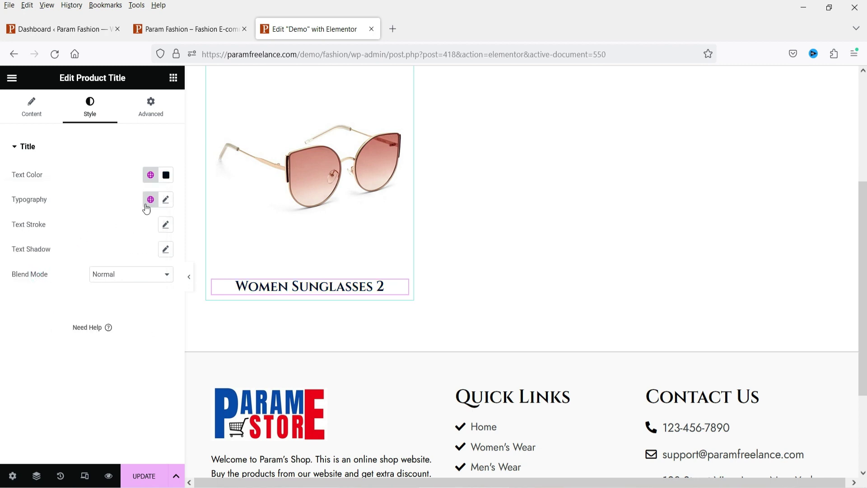
left_click(150, 177)
left_click(71, 228)
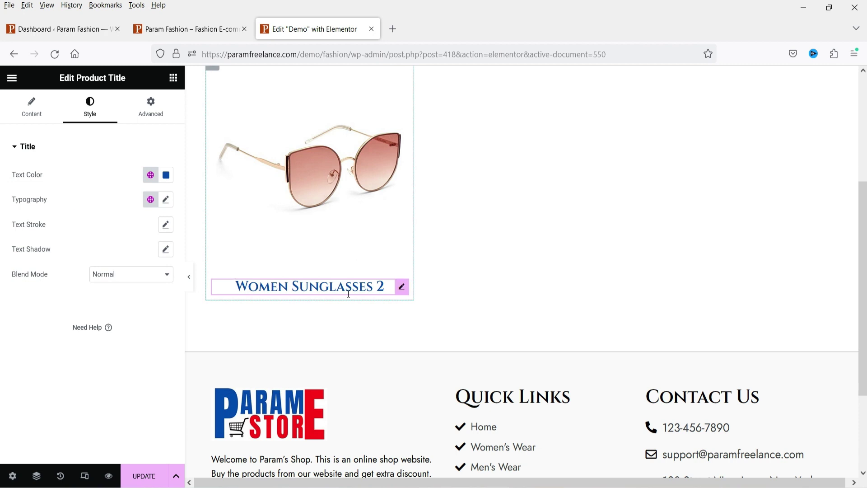
left_click(174, 78)
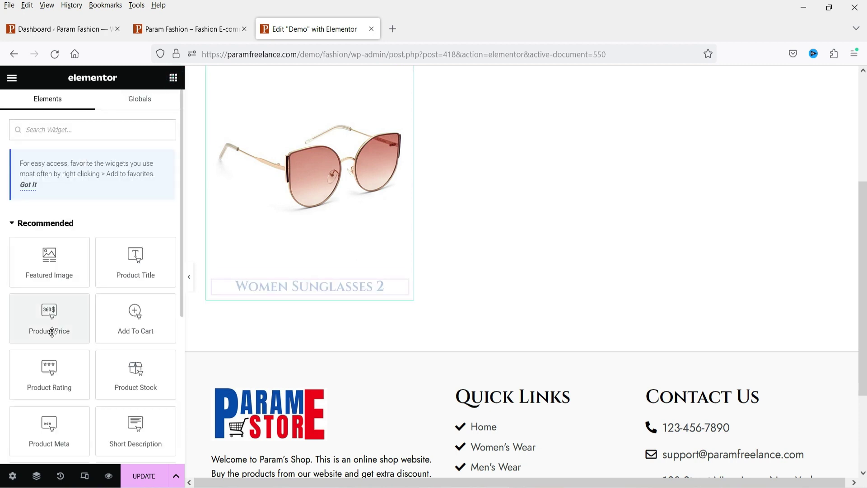
Add a centred Product Price with an Accent red regular price and Primary blue sale price
left_click_drag(48, 317, 287, 299)
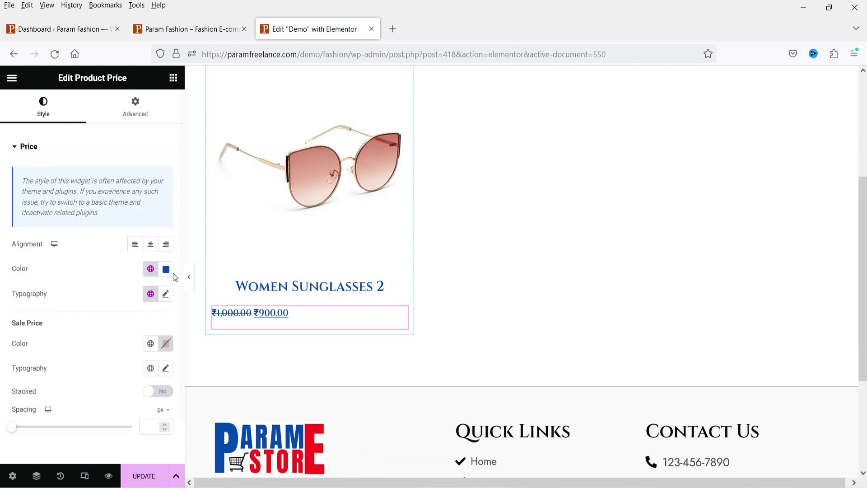
left_click(151, 246)
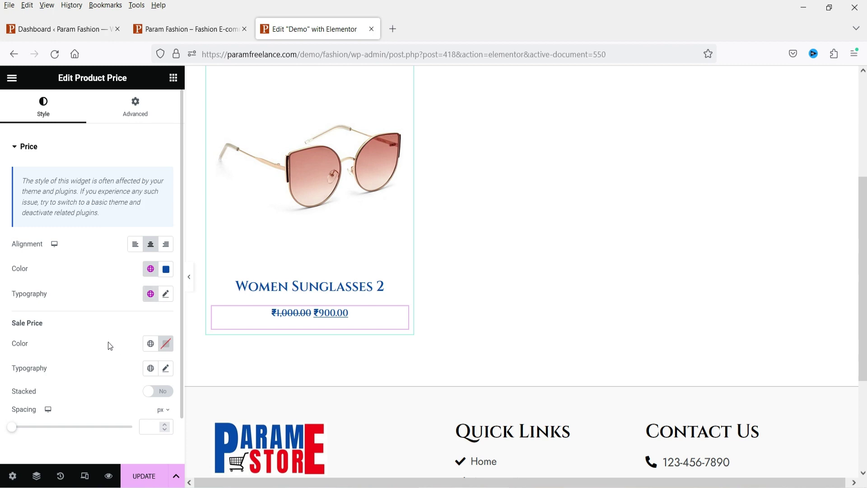
scroll(101, 331, "down", 1)
left_click(154, 294)
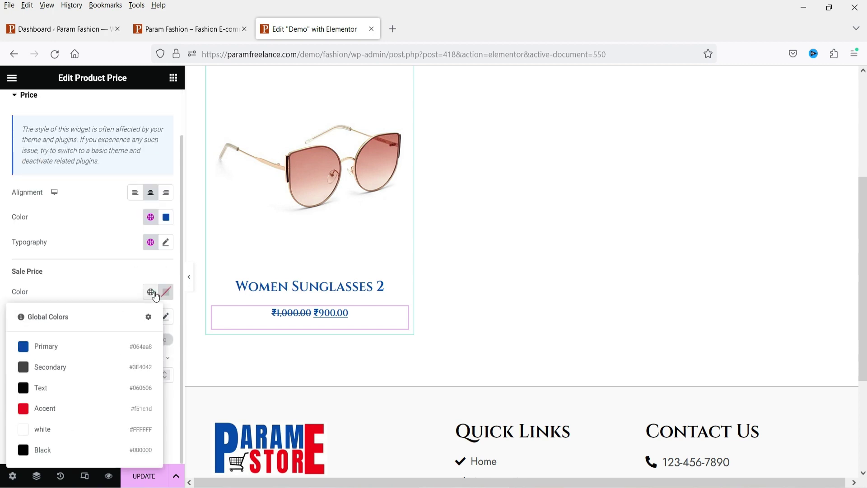
left_click(37, 409)
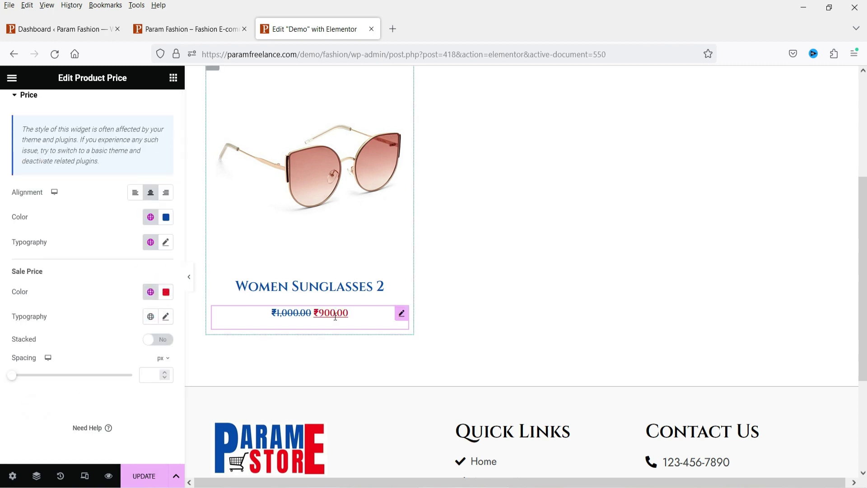
left_click(151, 216)
left_click(39, 338)
left_click(151, 292)
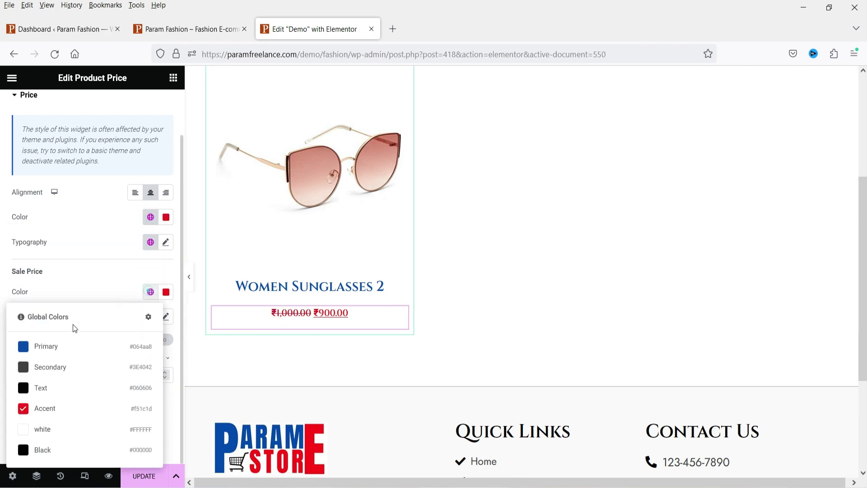
left_click(43, 345)
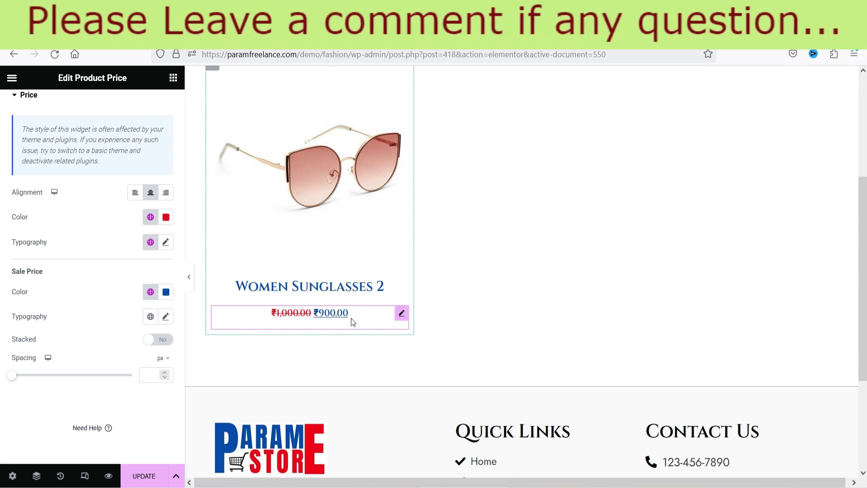
left_click(173, 77)
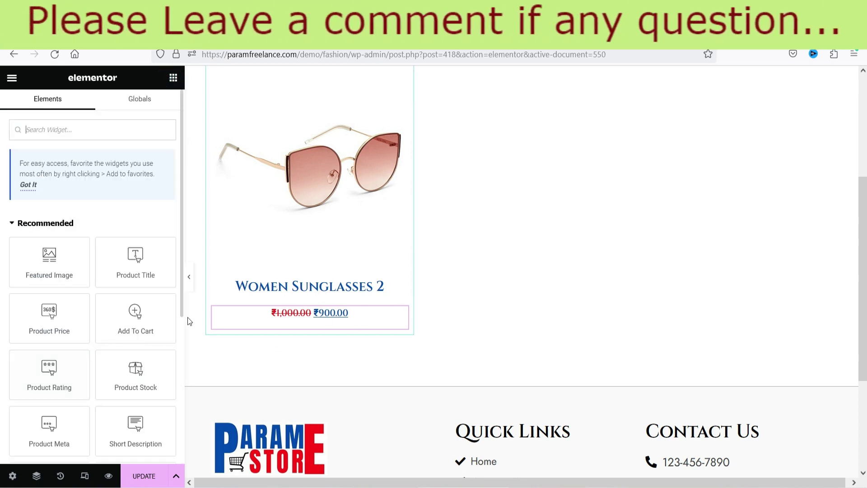
Add a two-column Inner Section below the price with a Button in its left column
scroll(120, 271, "down", 5)
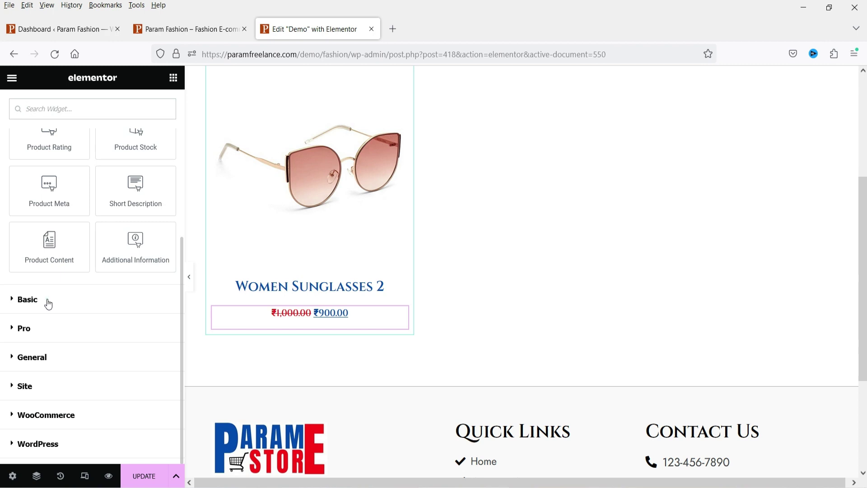
left_click(44, 301)
left_click_drag(45, 335, 312, 333)
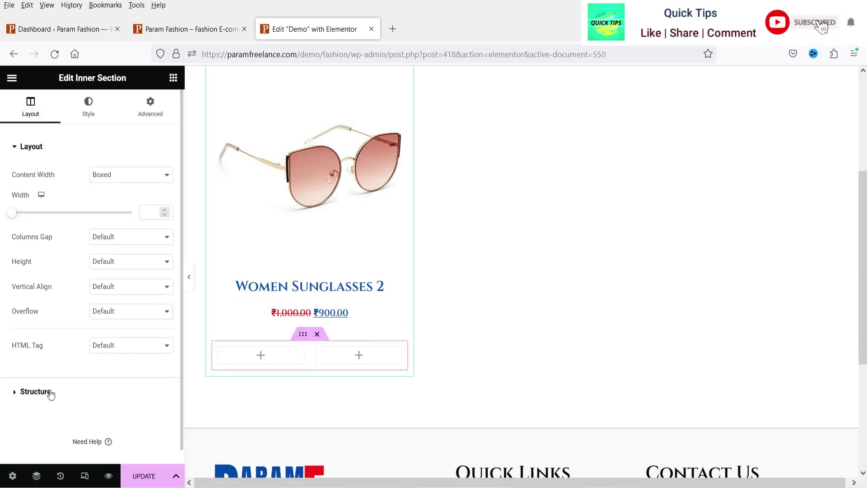
left_click(261, 355)
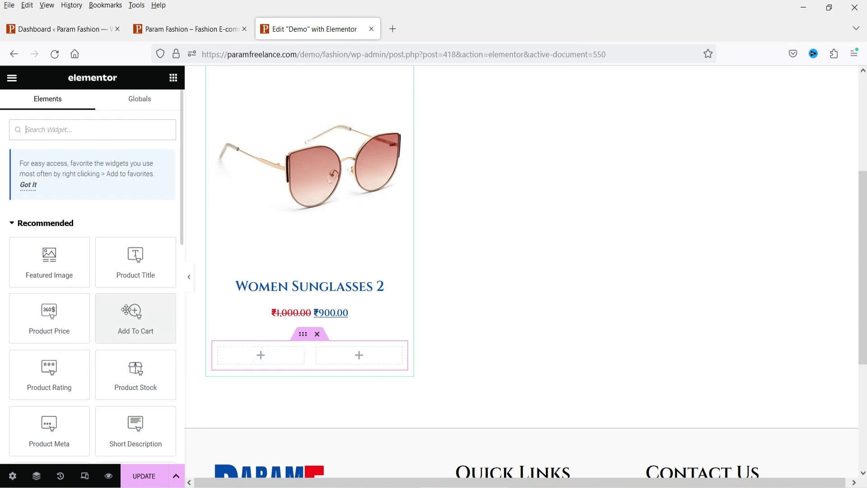
scroll(114, 319, "down", 3)
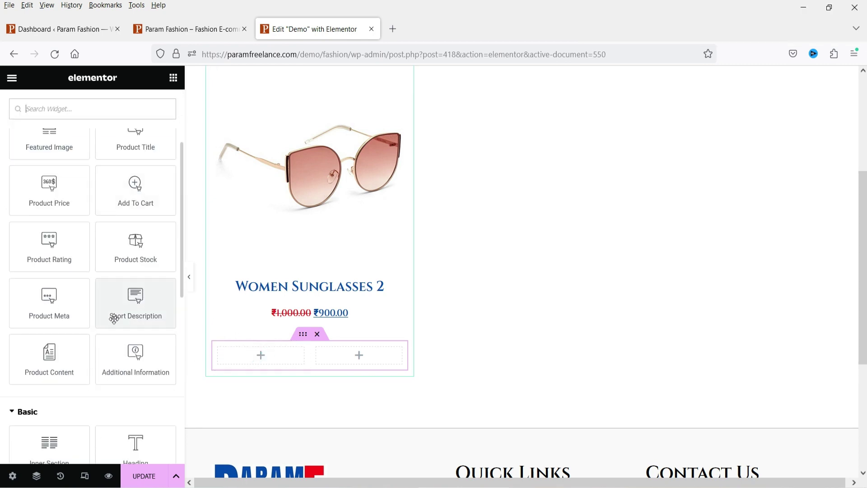
scroll(107, 319, "down", 3)
left_click_drag(135, 431, 234, 378)
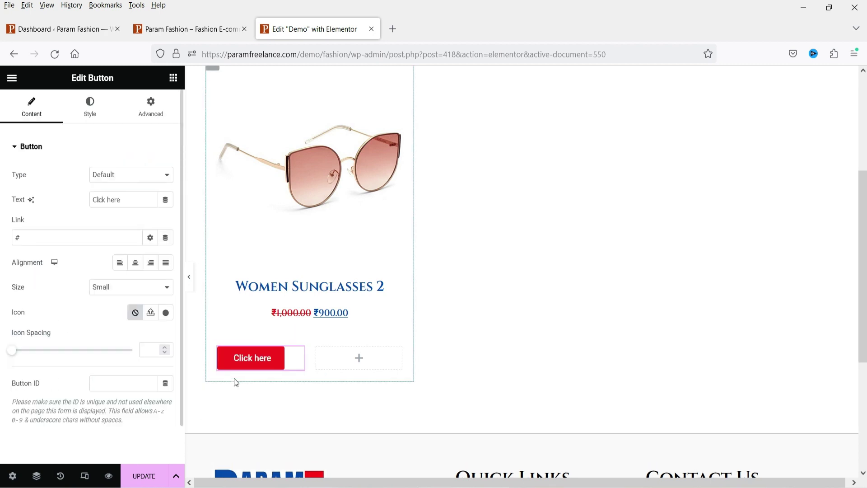
Make the button justified full-width, labelled 'View Product', linked dynamically to the Post URL
left_click(165, 264)
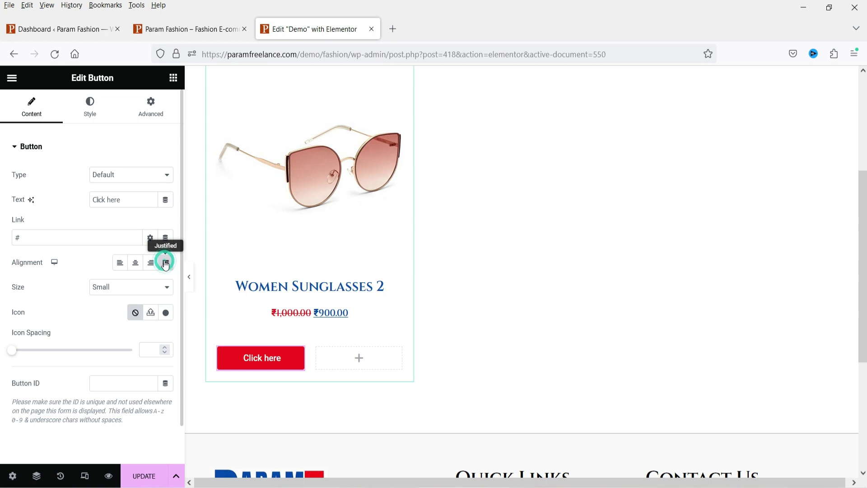
type("View")
type("P")
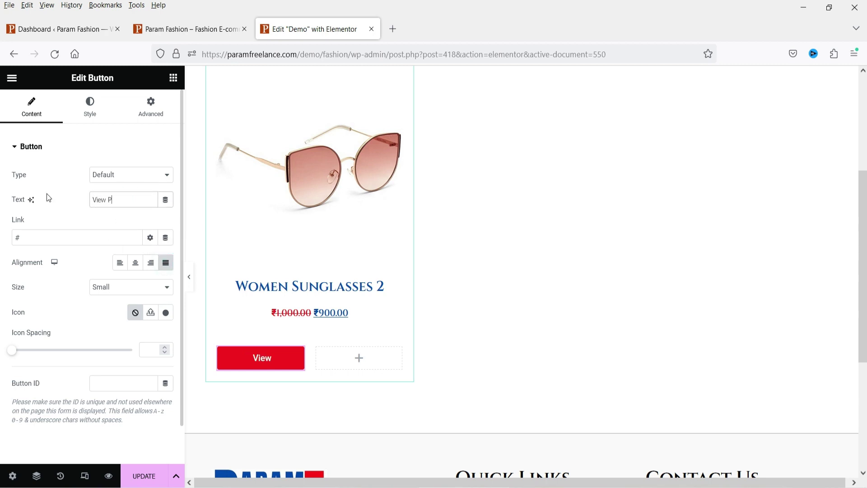
type("roduct")
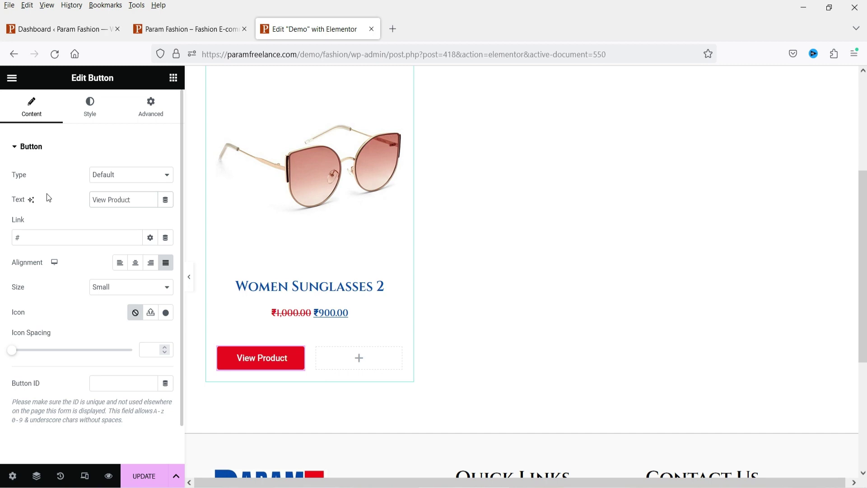
left_click(166, 240)
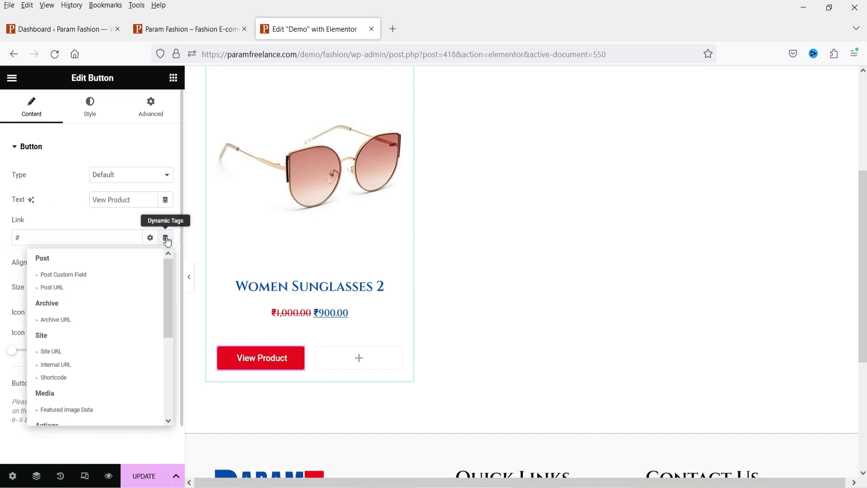
left_click(105, 289)
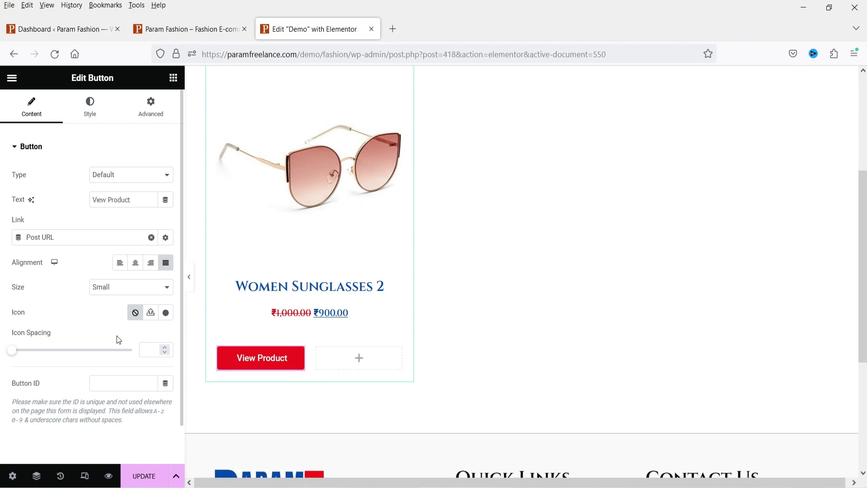
Put an Add To Cart widget in the right column with Primary blue background and white text
left_click(360, 363)
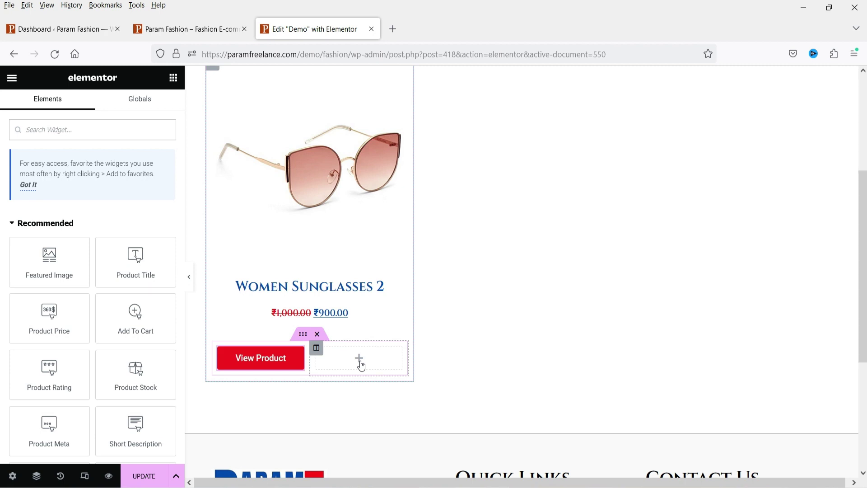
left_click_drag(135, 310, 353, 360)
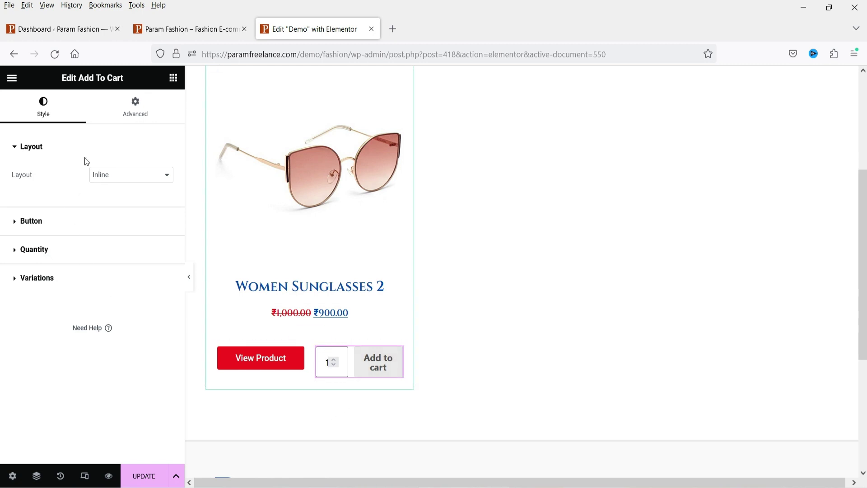
left_click(67, 223)
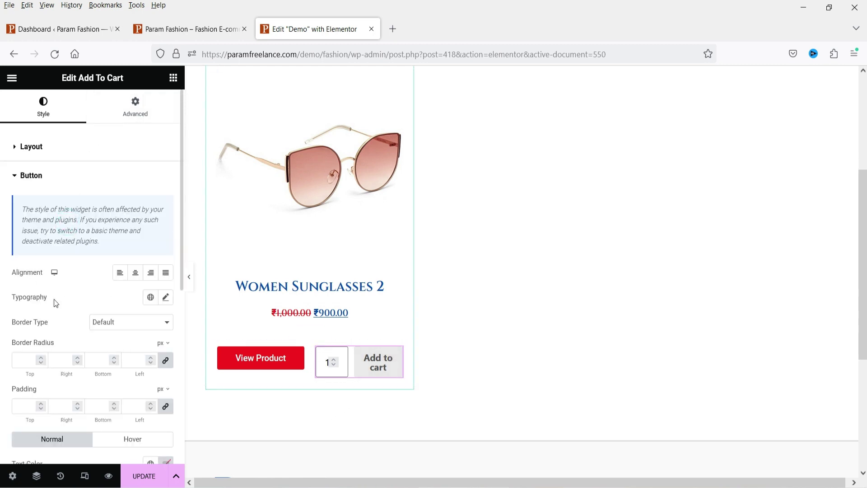
scroll(104, 302, "down", 5)
left_click(150, 233)
left_click(91, 287)
left_click(150, 209)
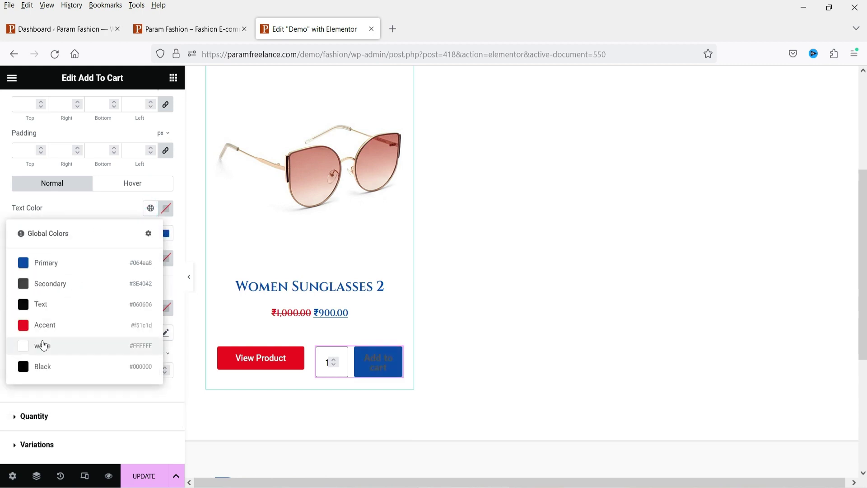
left_click(42, 344)
Resize the columns to 42.8% and 57.2% and make the View Cart link Primary blue
mouse_move(310, 375)
left_mouse_down()
mouse_move(294, 375)
mouse_move(301, 378)
left_mouse_up()
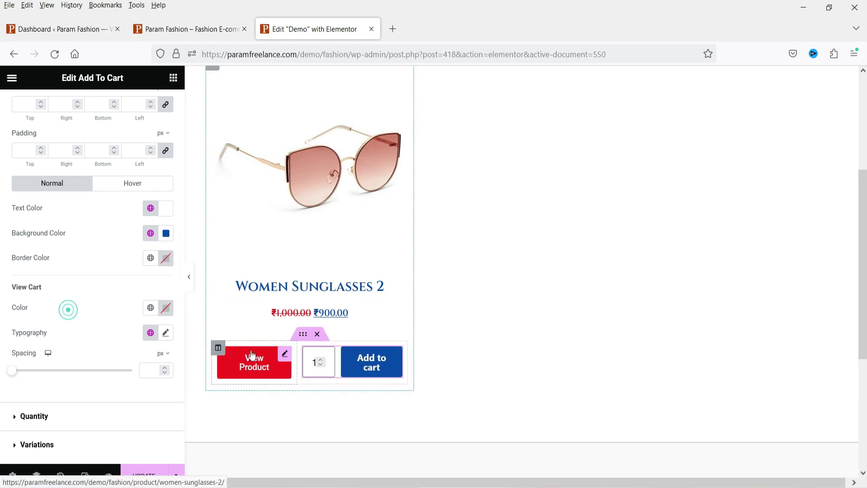
left_click(151, 311)
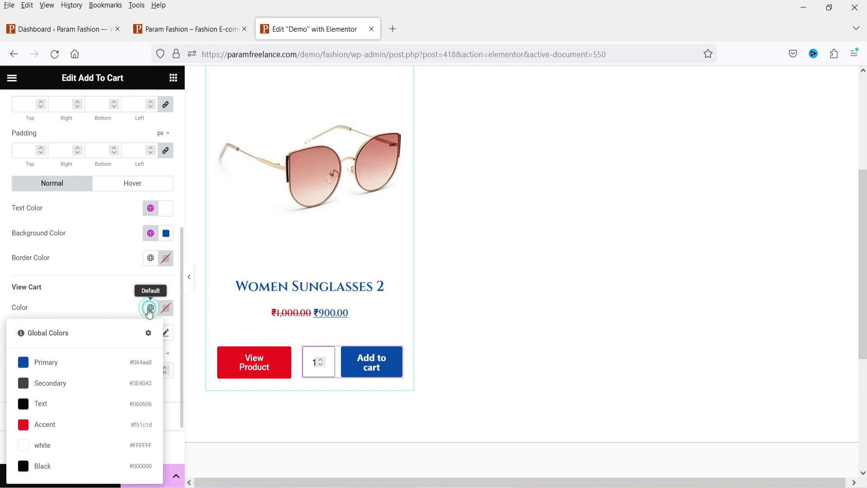
left_click(69, 363)
scroll(113, 316, "down", 2)
left_click(76, 350)
left_click(58, 247)
left_click(58, 247)
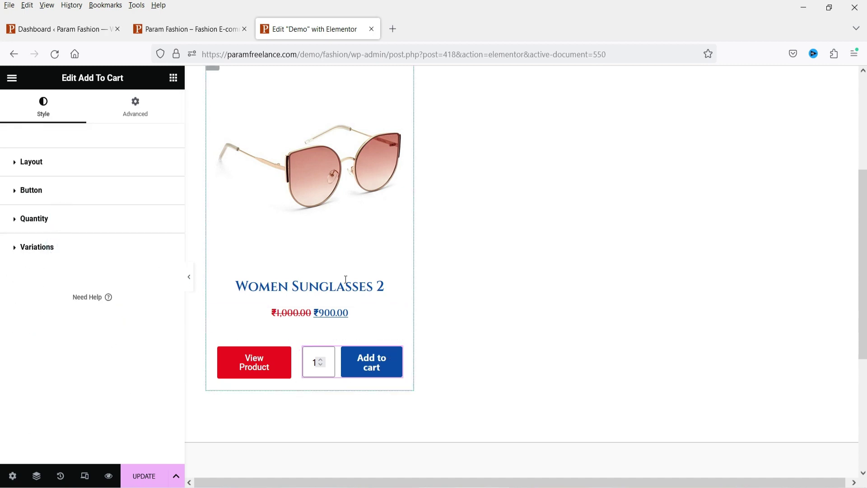
left_click(173, 79)
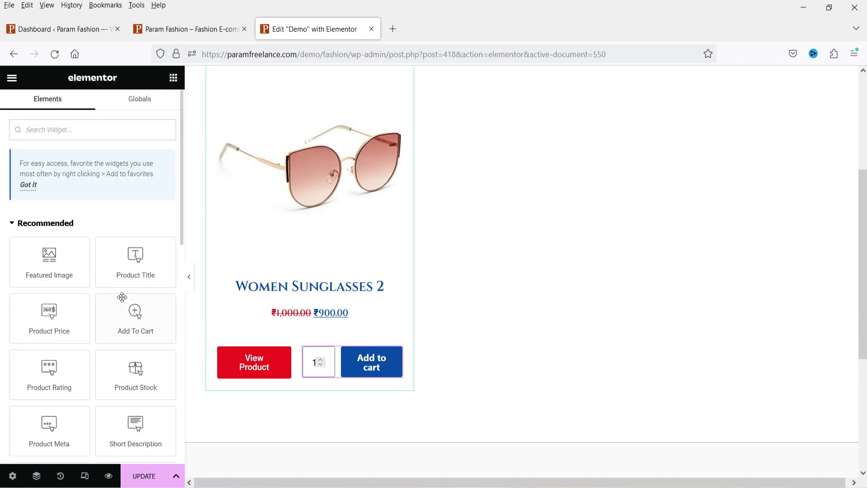
Add a Product Rating widget above the buttons, then delete it again
scroll(271, 289, "down", 3)
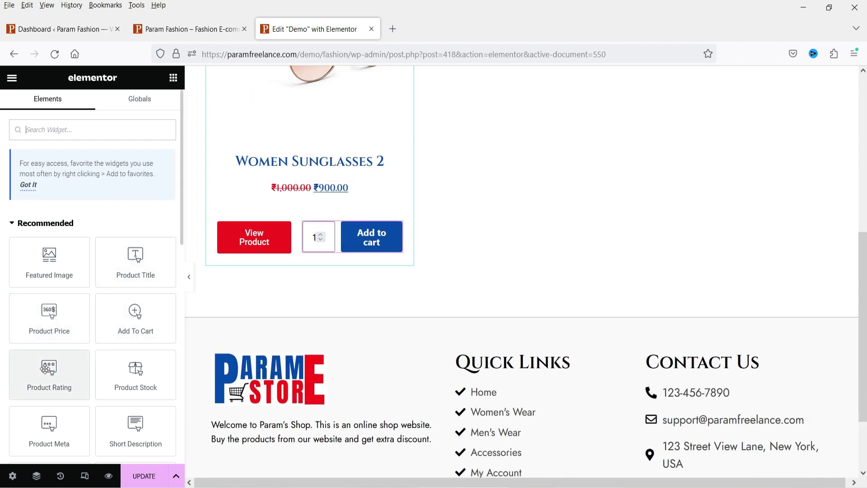
left_click_drag(44, 373, 309, 223)
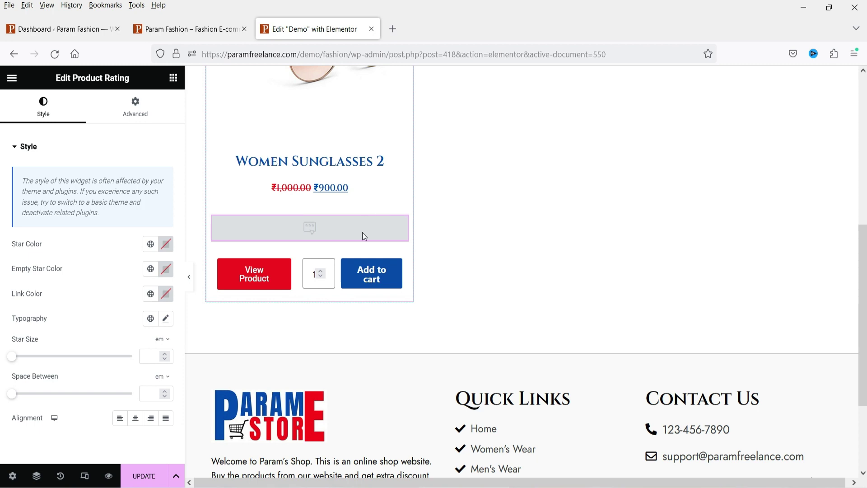
right_click(401, 224)
left_click(418, 431)
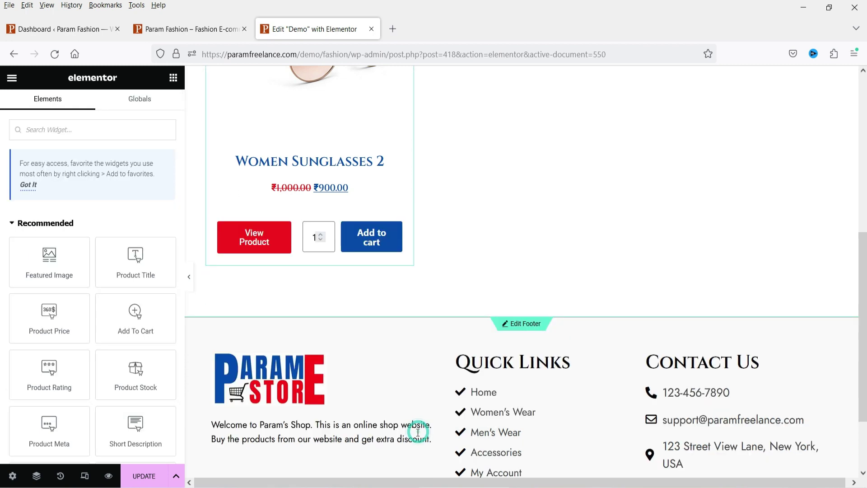
Place a Short Description under the product title, then delete it from the card
scroll(113, 190, "down", 3)
left_click_drag(138, 247, 284, 216)
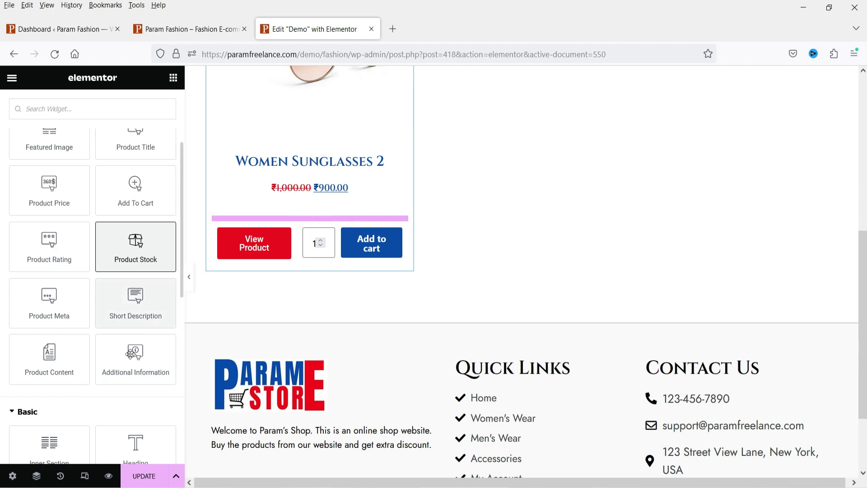
left_click_drag(135, 322, 321, 213)
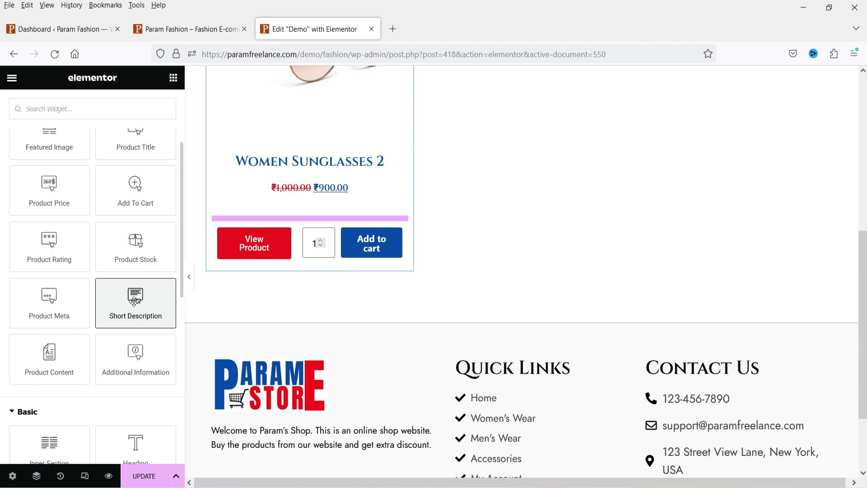
scroll(280, 308, "up", 5)
scroll(369, 296, "down", 6)
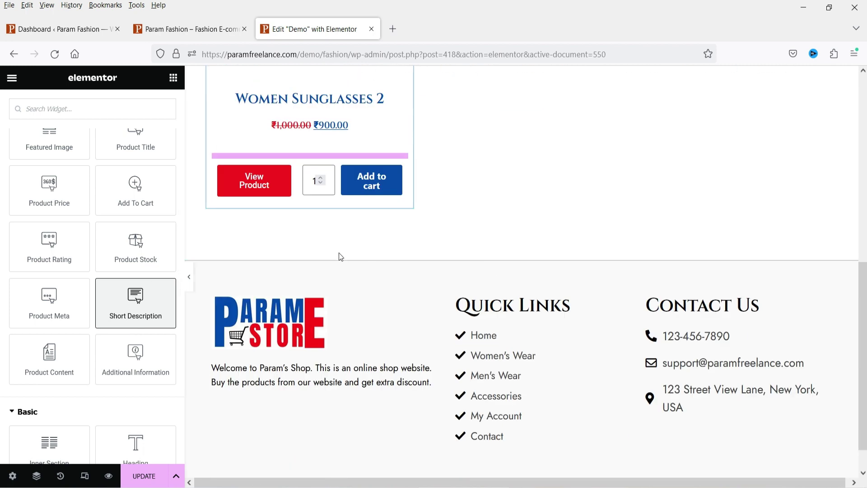
left_click_drag(267, 171, 313, 250)
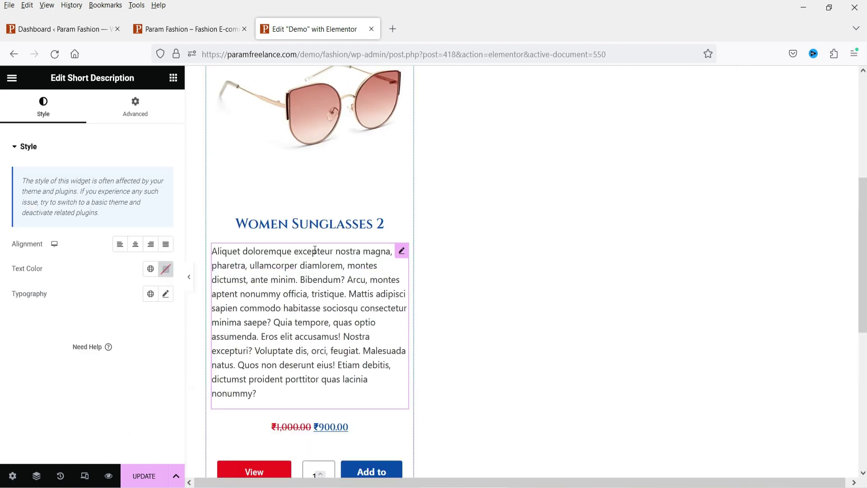
right_click(402, 261)
left_click(438, 464)
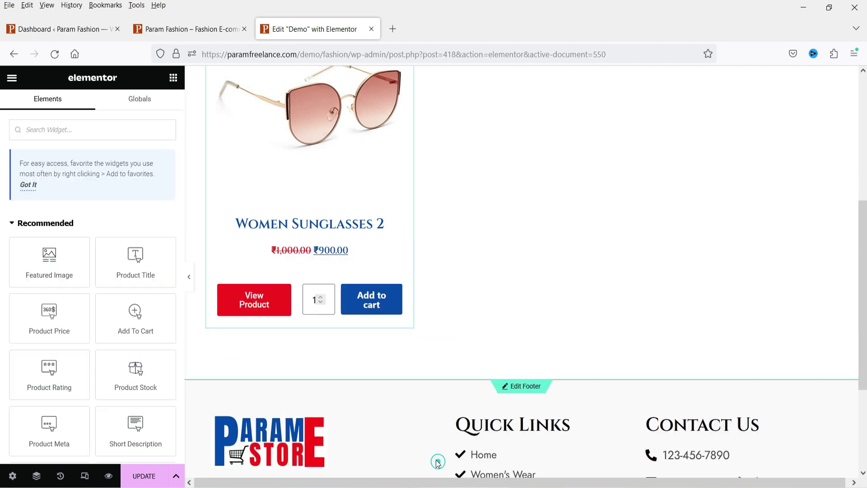
Add a Product Meta category list under the title, then delete it
scroll(44, 232, "down", 4)
left_click_drag(44, 233, 310, 251)
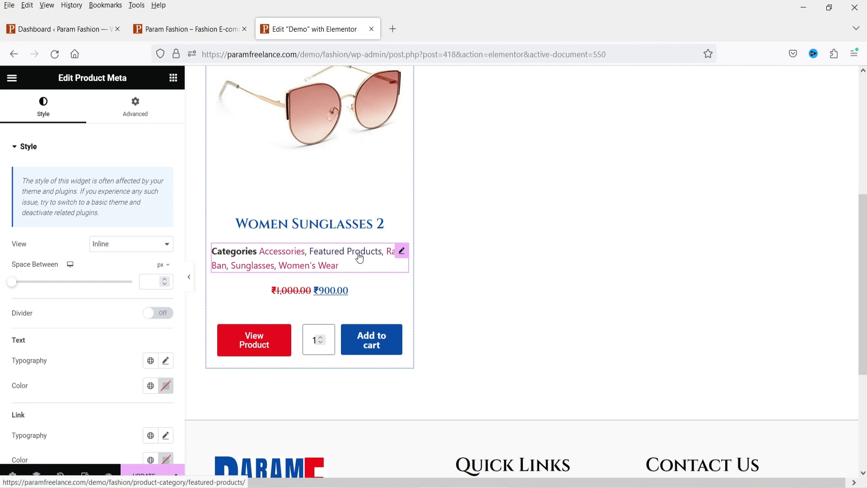
right_click(402, 251)
left_click(448, 464)
scroll(110, 265, "down", 4)
scroll(110, 265, "up", 4)
scroll(416, 281, "up", 3)
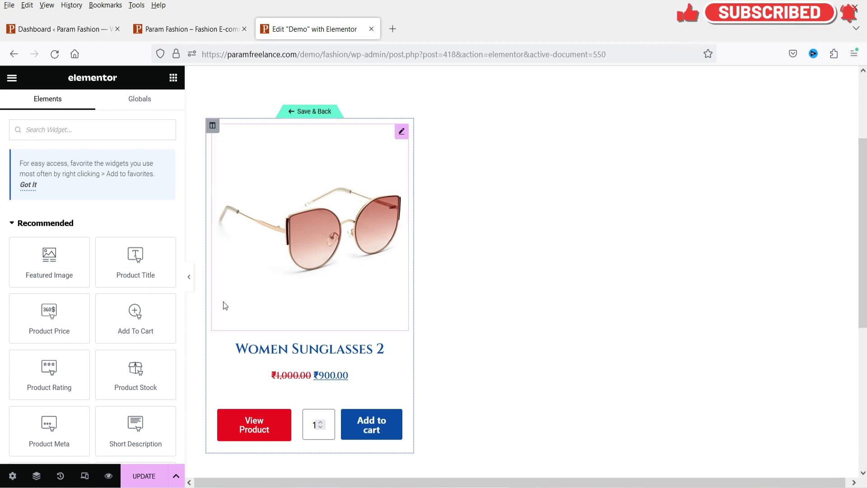
Give the card's column a solid 1 px border in light grey #D8D0D0
left_click(213, 129)
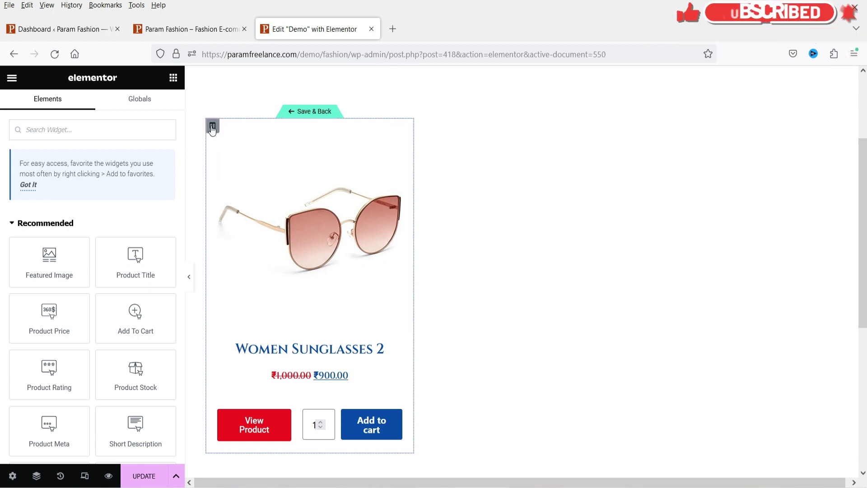
left_click(88, 103)
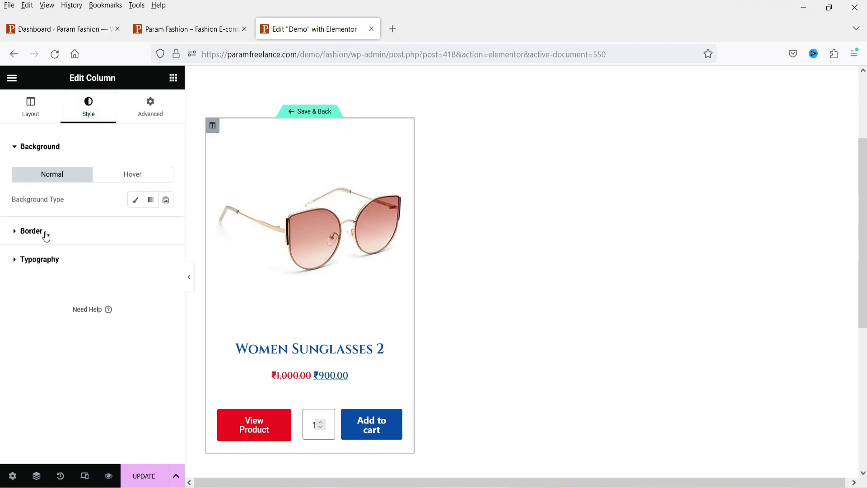
left_click(46, 236)
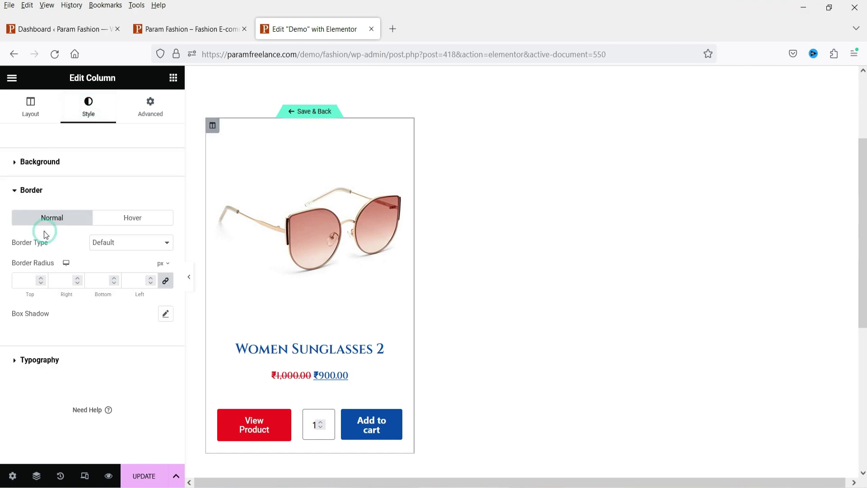
left_click(165, 314)
scroll(541, 240, "down", 4)
scroll(401, 276, "up", 3)
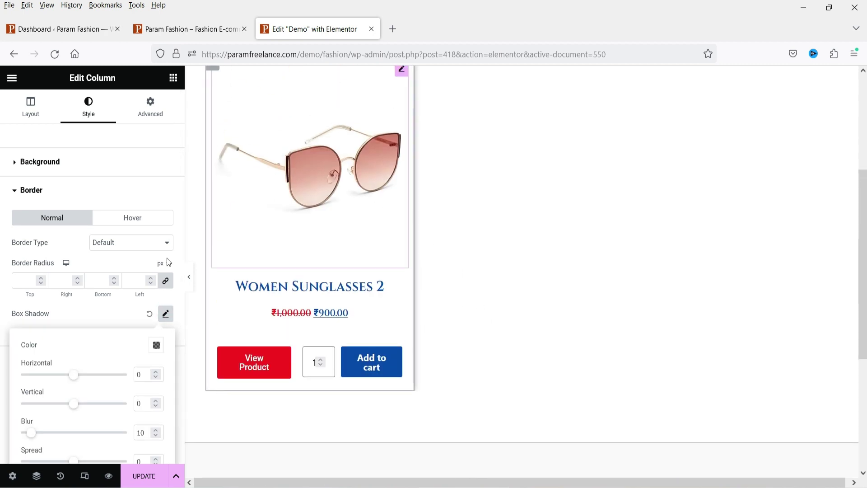
left_click(120, 244)
left_click(120, 289)
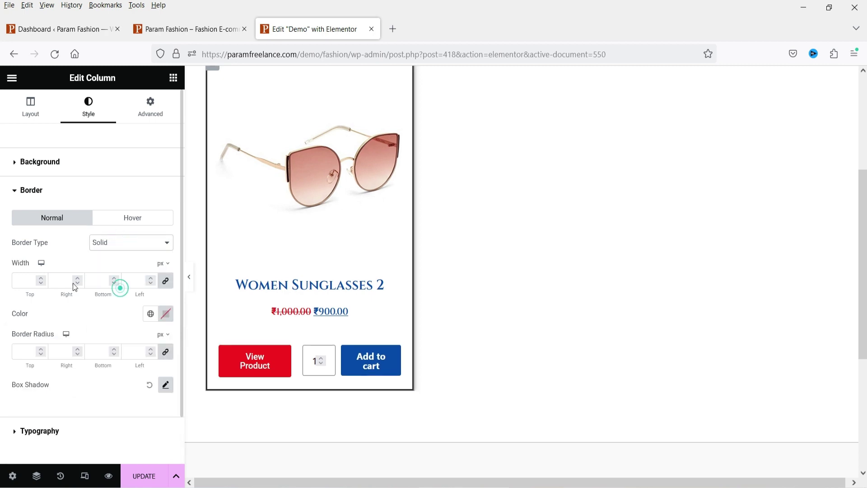
left_click(40, 277)
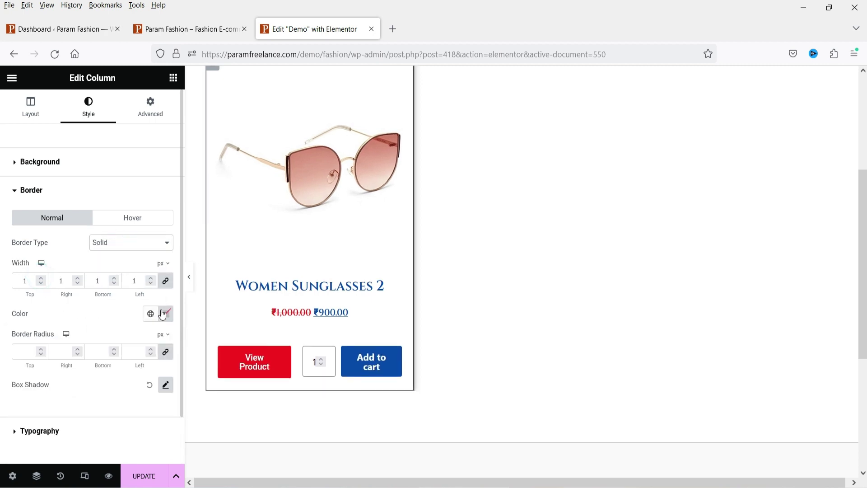
left_click(149, 313)
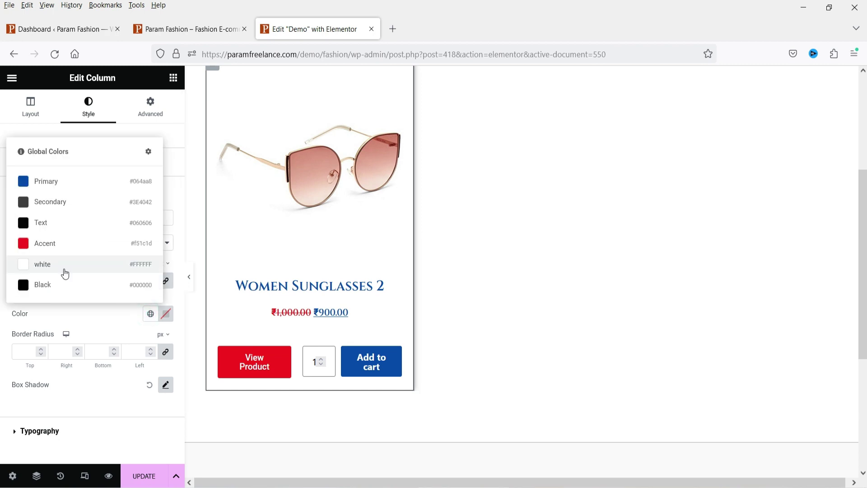
left_click(167, 316)
left_click(106, 174)
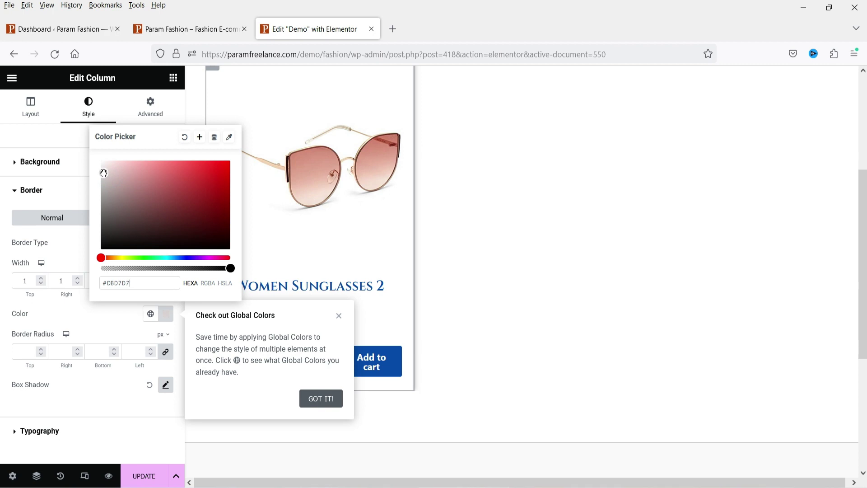
left_click(64, 410)
Add a box shadow with horizontal offset 3 and vertical offset 5, previewing the card
left_click(164, 385)
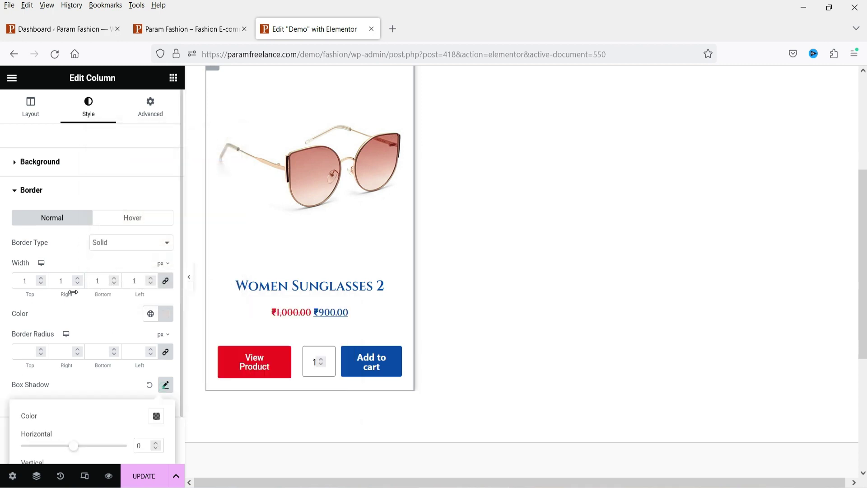
scroll(77, 299, "down", 5)
left_click(156, 334)
left_click(156, 334)
left_click(156, 362)
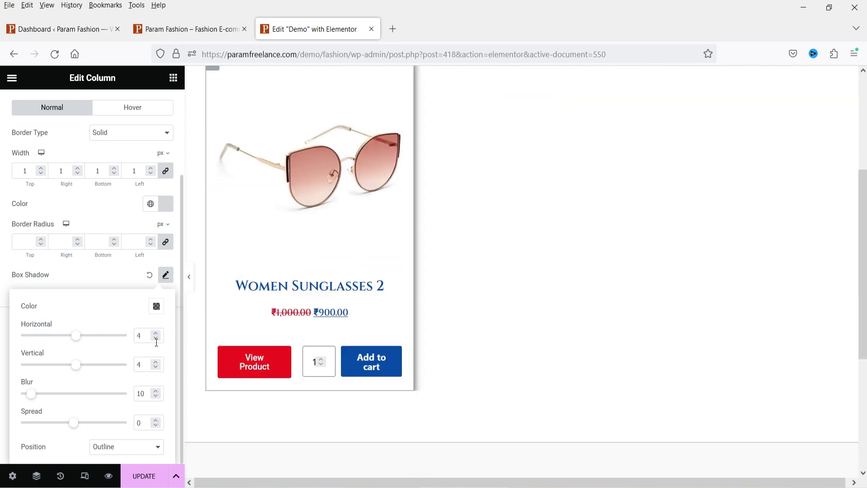
scroll(345, 272, "down", 2)
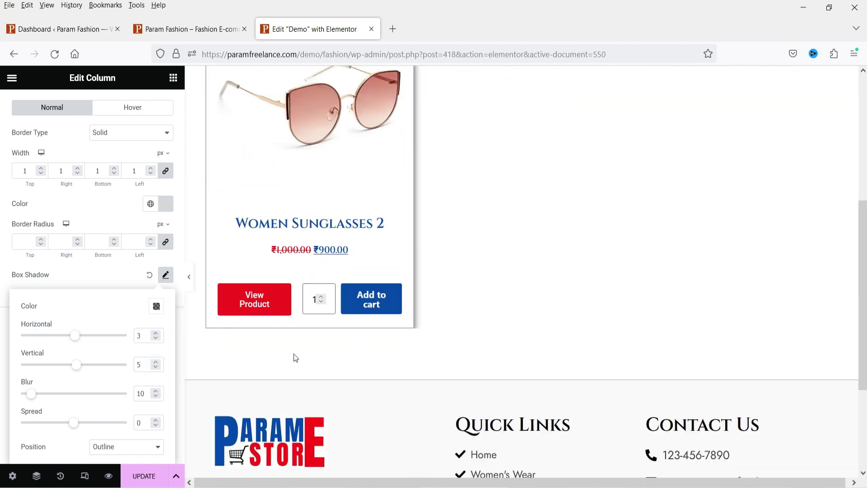
left_click(190, 277)
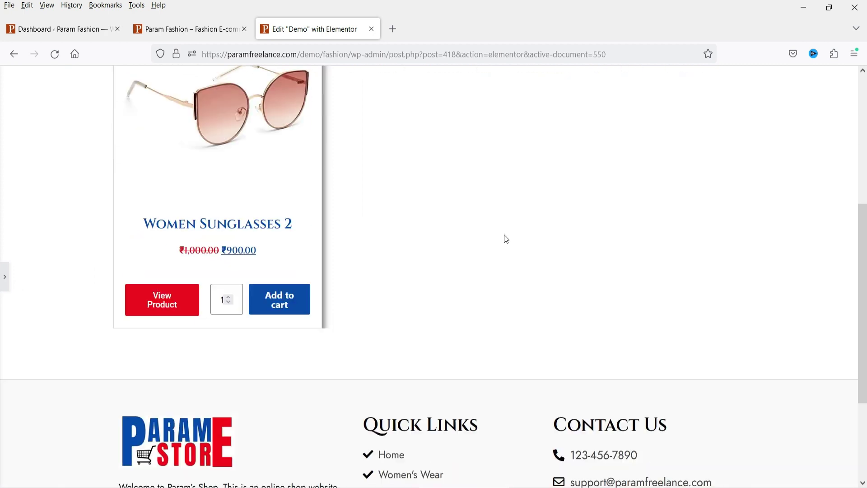
left_click(5, 277)
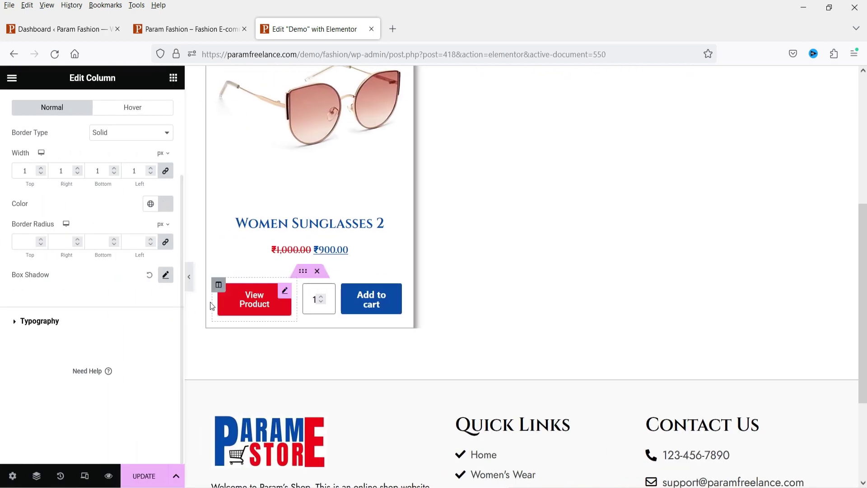
Save the card template and go back to the Demo page
scroll(103, 237, "up", 3)
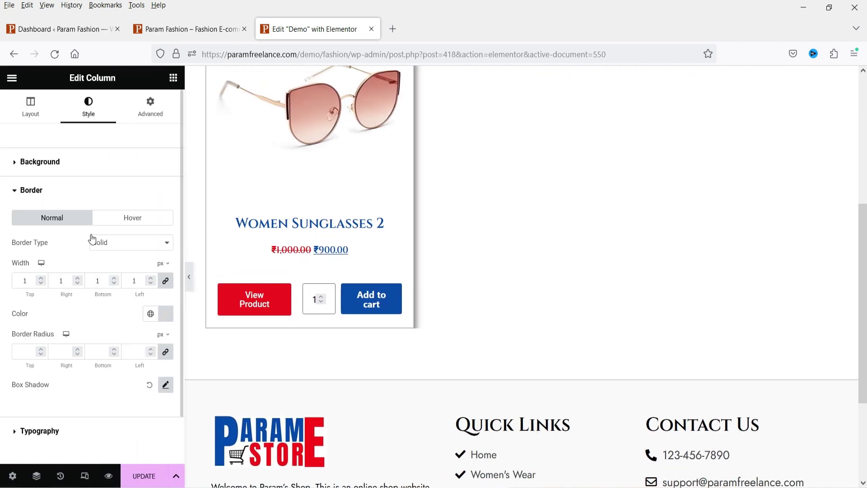
left_click(153, 111)
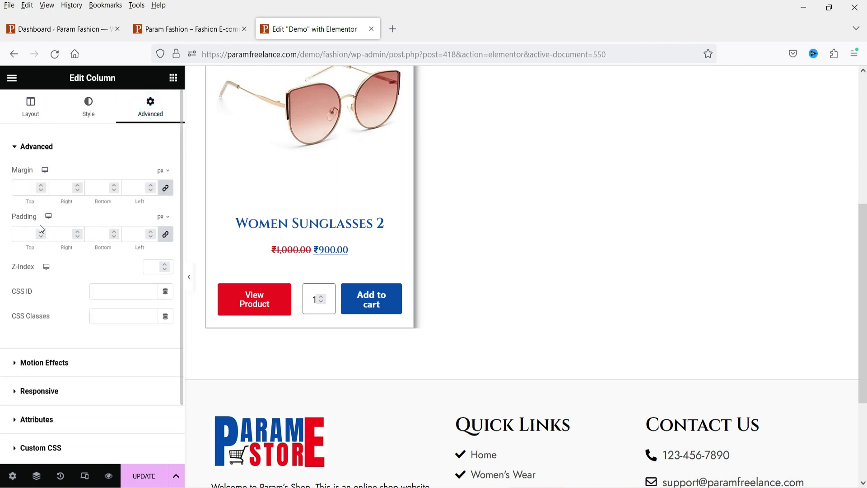
scroll(27, 237, "down", 2)
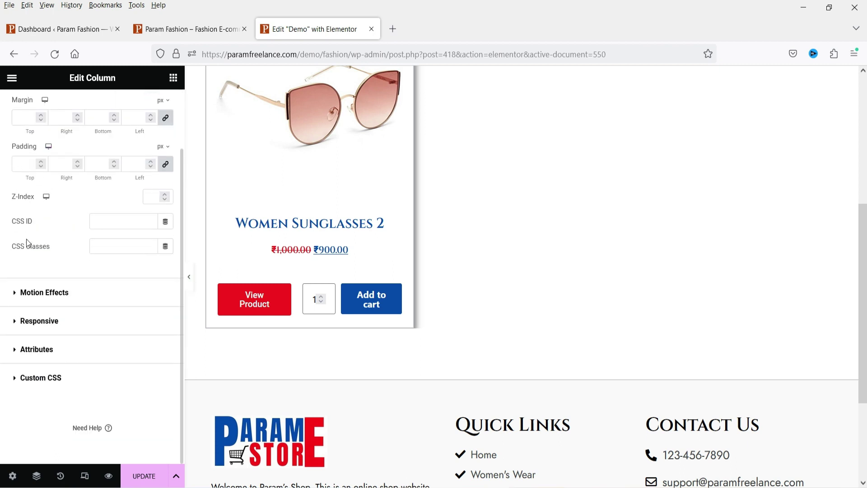
scroll(102, 154, "up", 2)
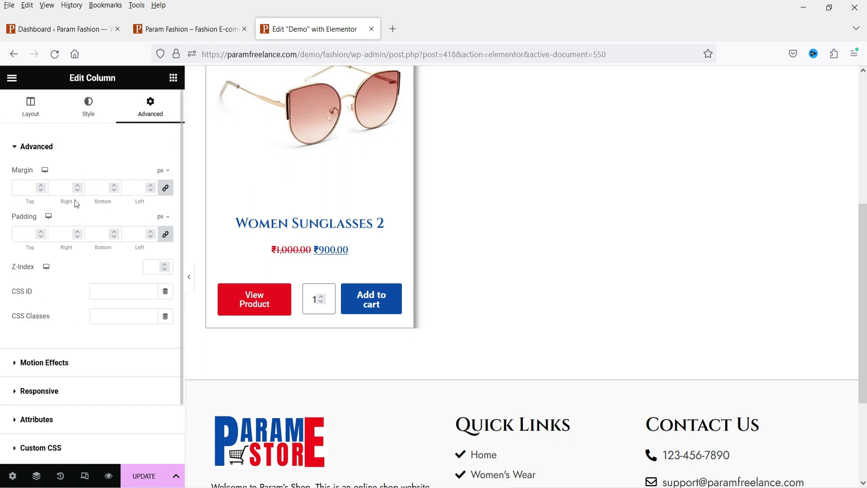
left_click(31, 109)
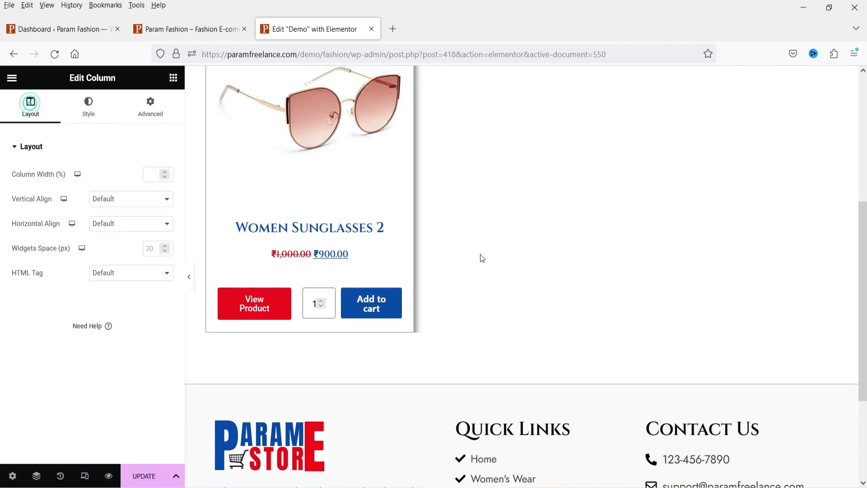
left_click(314, 111)
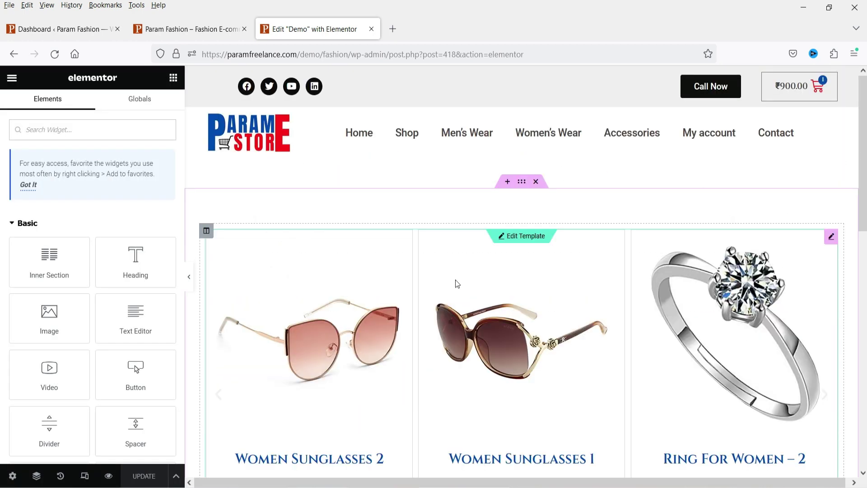
Page through the carousel's second, third and fourth slides with the pagination dots
scroll(452, 244, "down", 4)
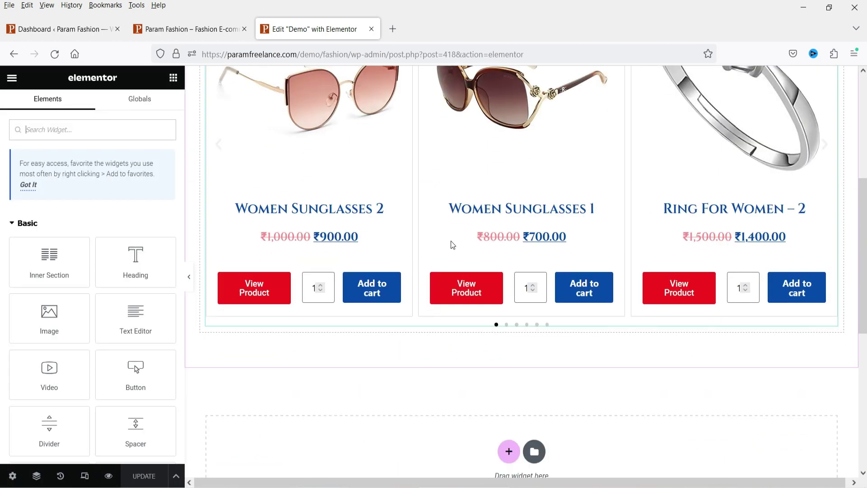
scroll(448, 263, "up", 3)
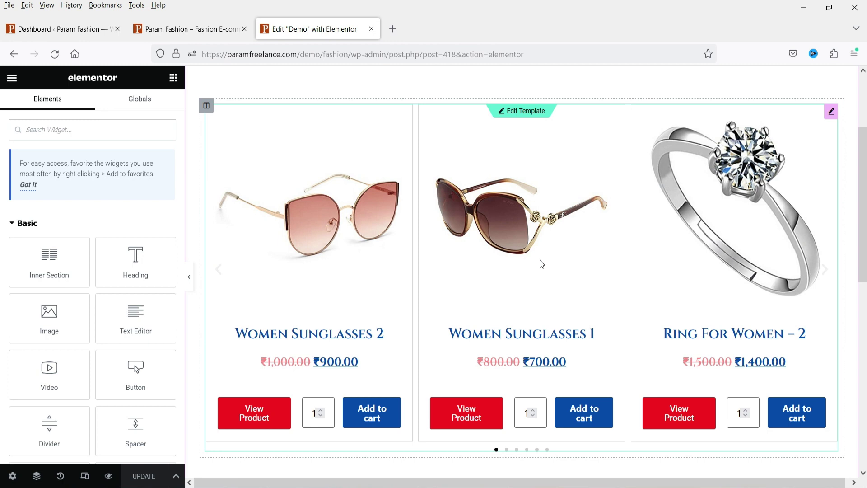
left_click(507, 450)
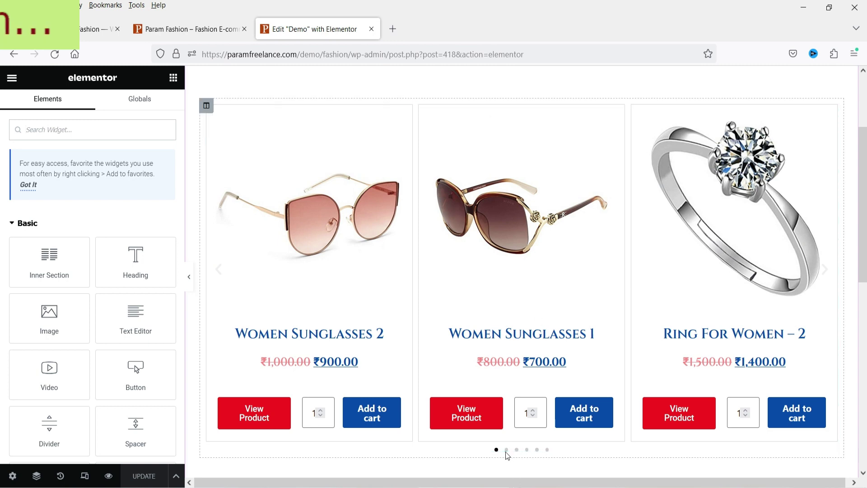
left_click(517, 450)
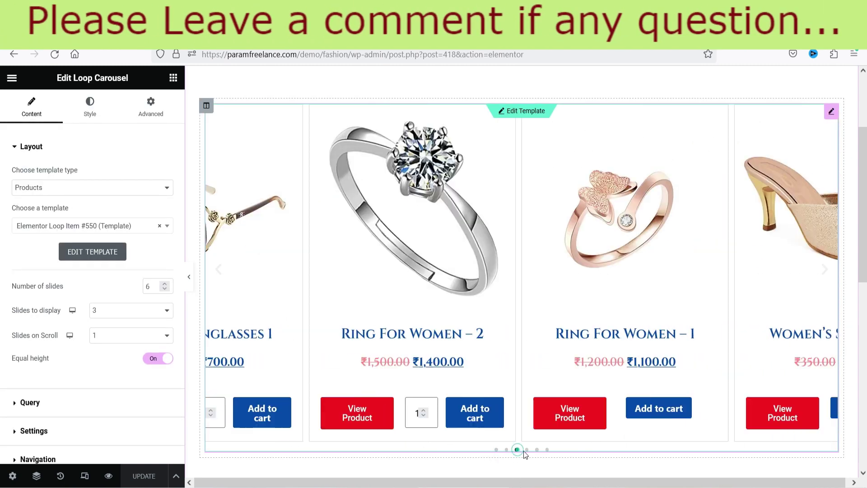
left_click(527, 451)
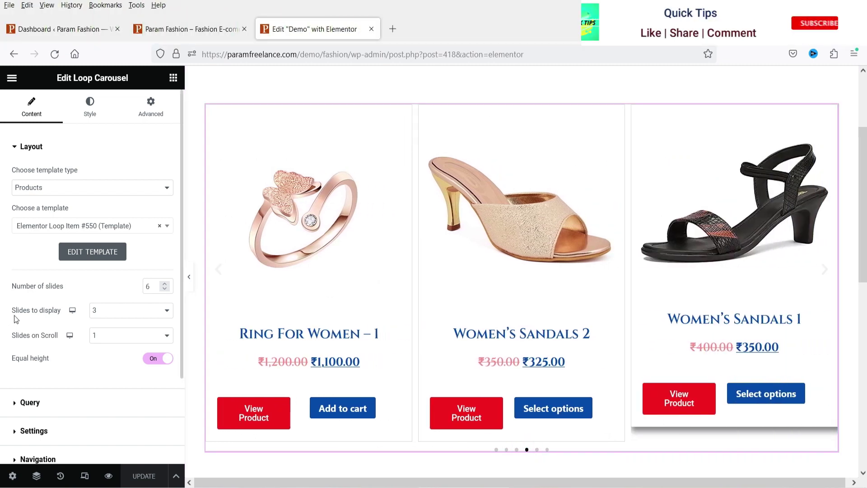
Set Number of slides to 6 and preview the carousel at full width
double_click(153, 288)
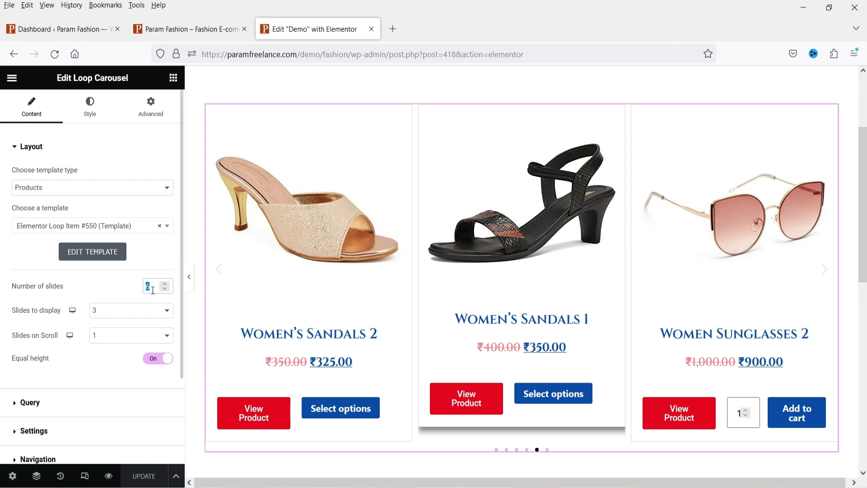
left_click(151, 287)
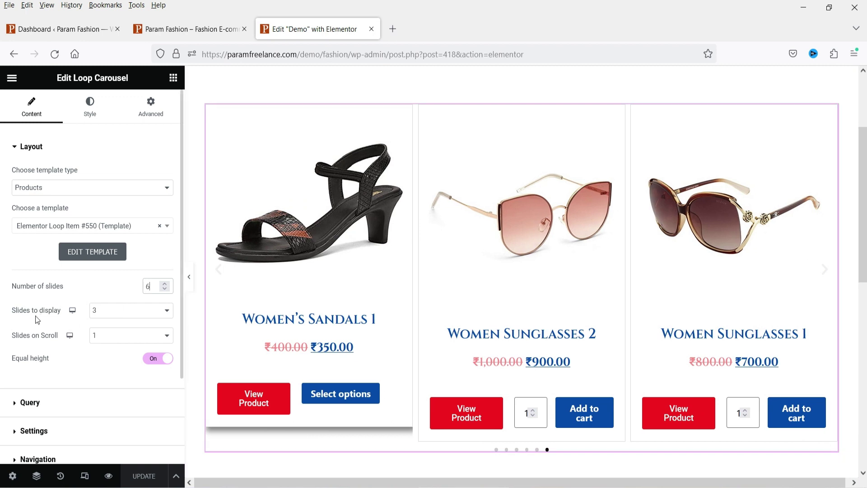
left_click(189, 277)
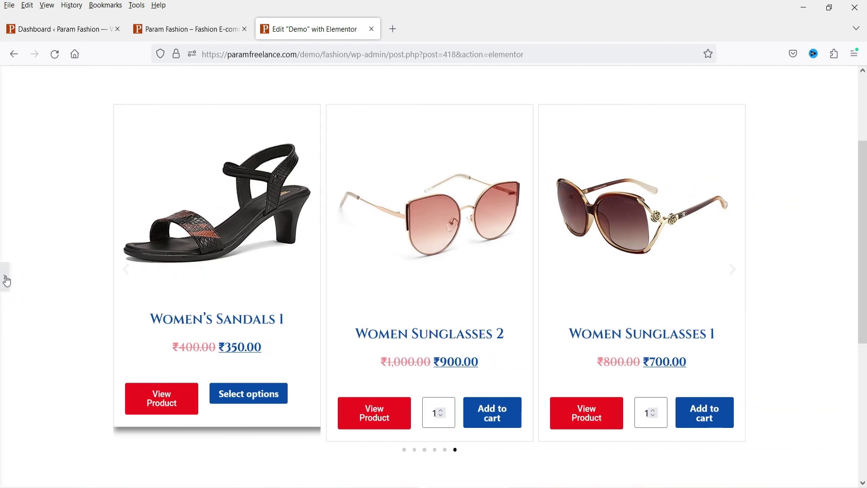
left_click(6, 280)
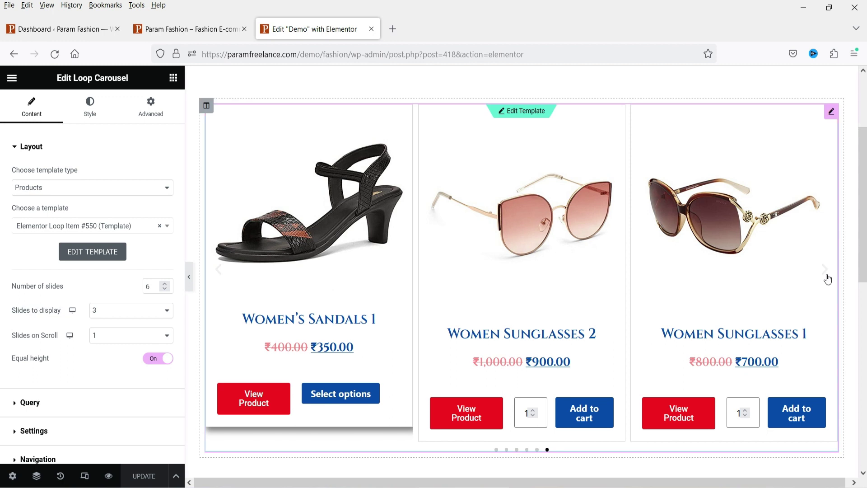
Change Slides on Scroll to 2 and test it with the next arrow three times
left_click(118, 338)
left_click(109, 370)
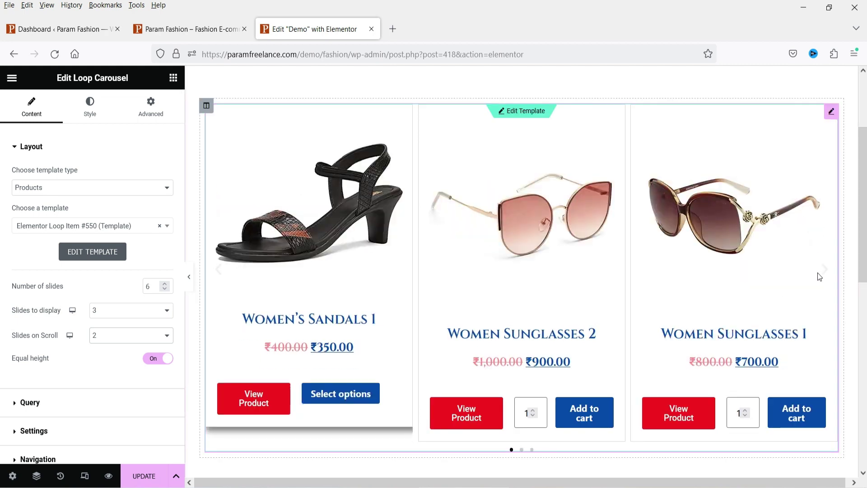
left_click(825, 274)
left_click(825, 273)
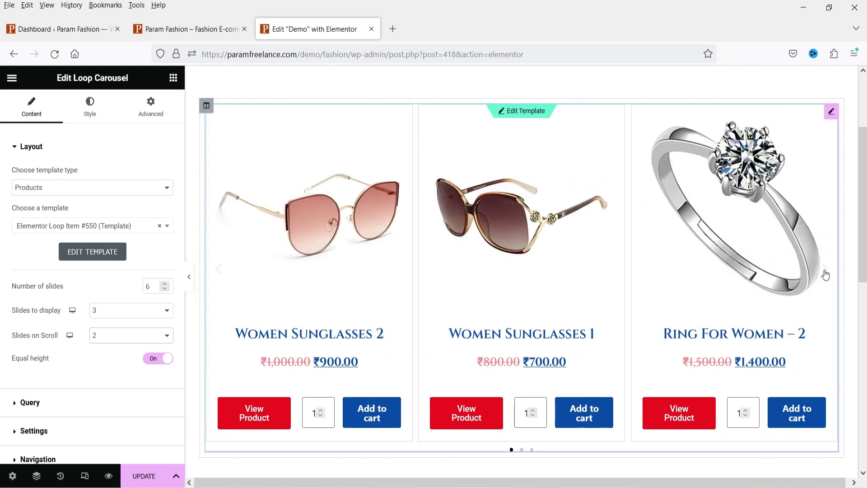
left_click(825, 273)
scroll(59, 293, "down", 2)
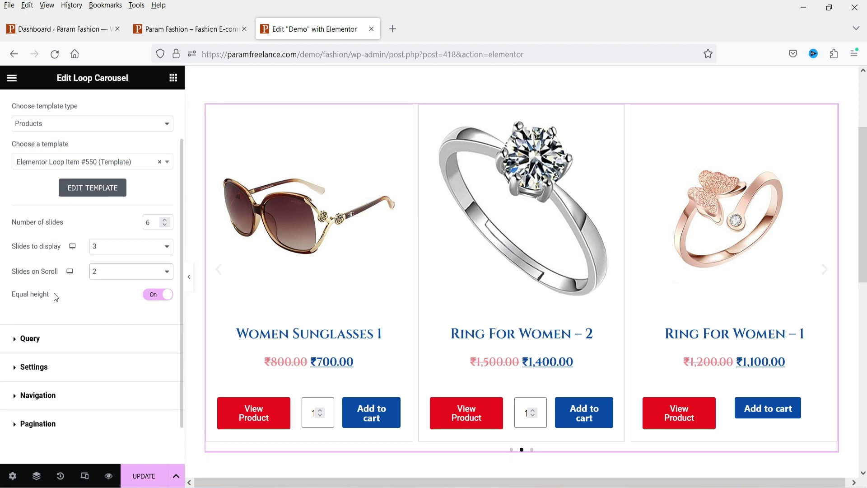
left_click(29, 340)
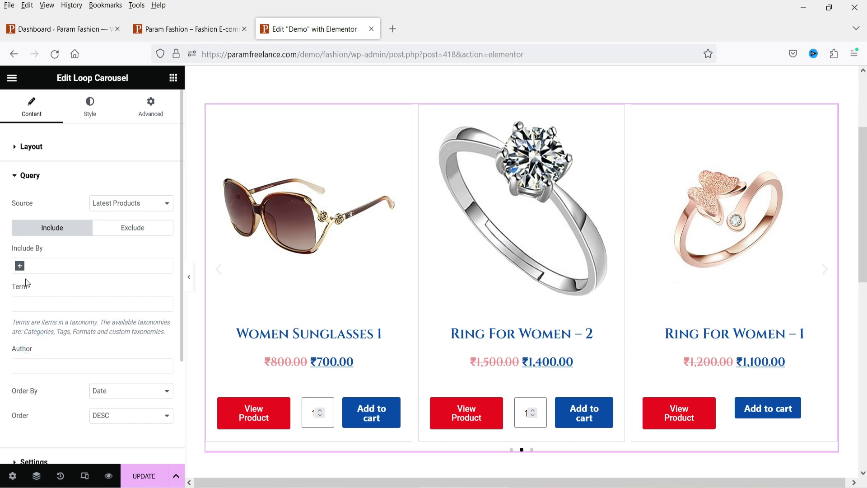
left_click(128, 208)
left_click(126, 203)
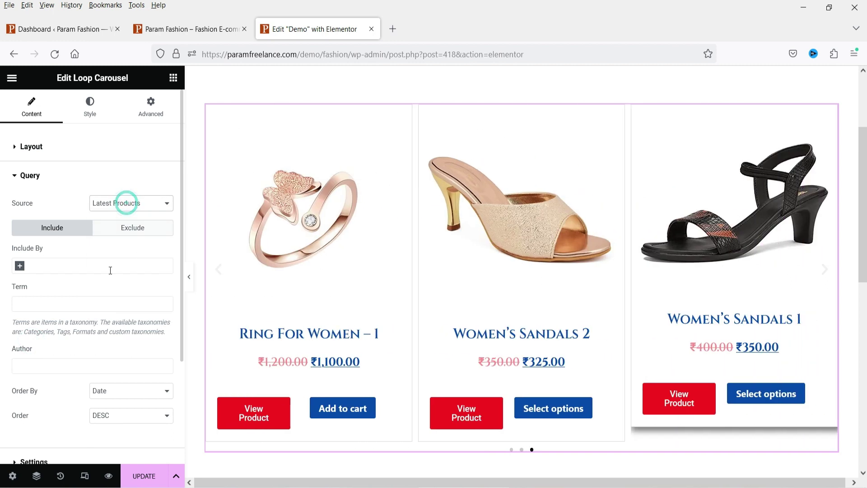
left_click(20, 267)
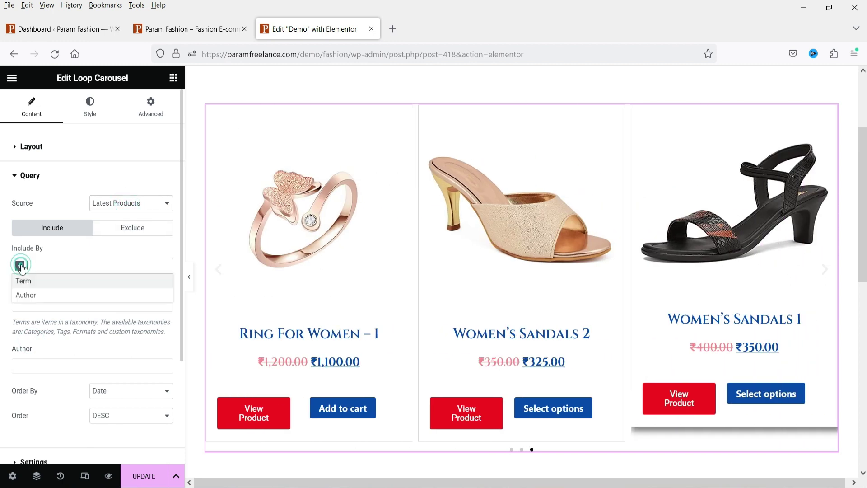
left_click(37, 284)
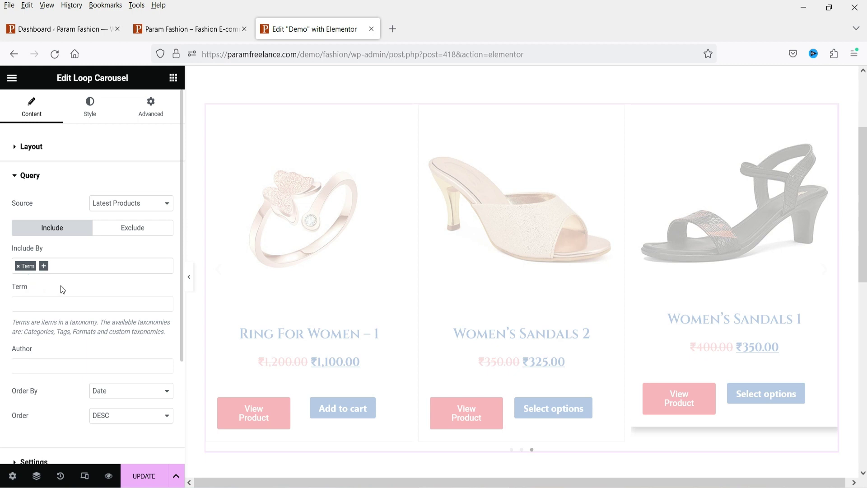
left_click(53, 303)
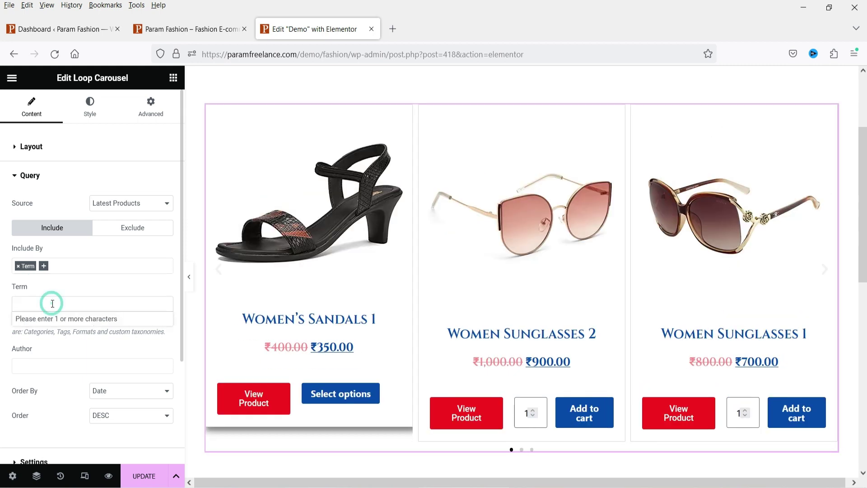
left_click(53, 303)
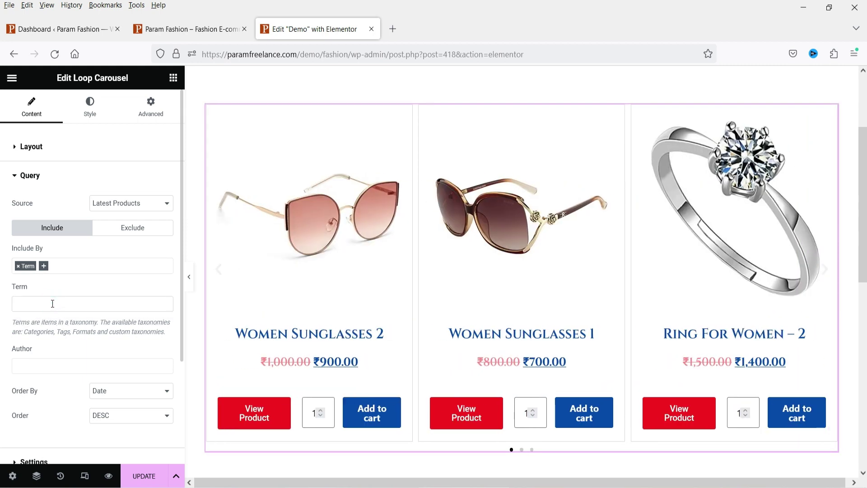
left_click(53, 304)
left_click(53, 302)
type("acc")
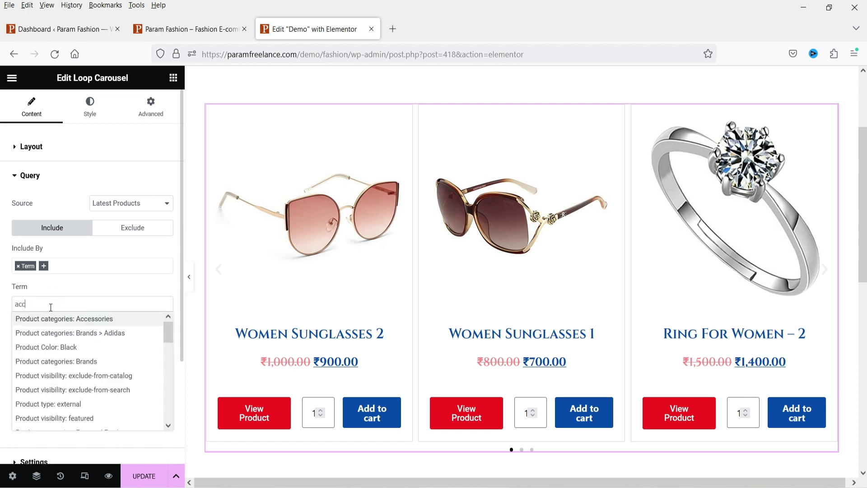
left_click(81, 320)
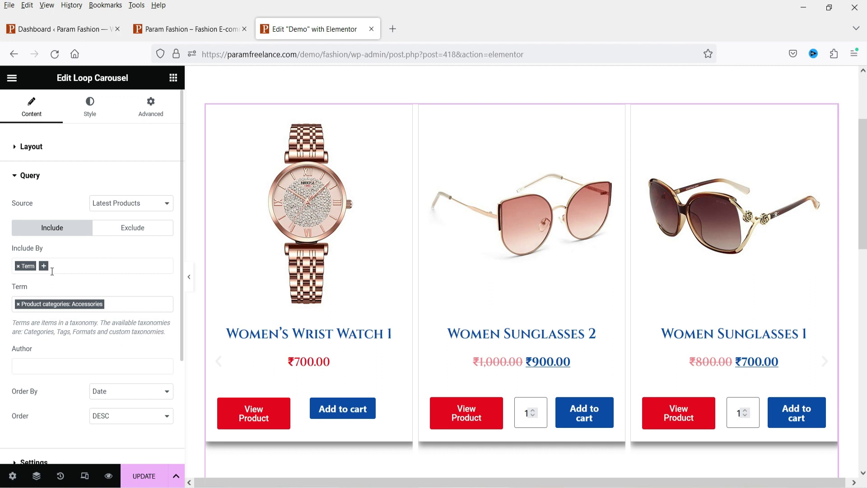
left_click(18, 265)
left_click(18, 304)
left_click(130, 203)
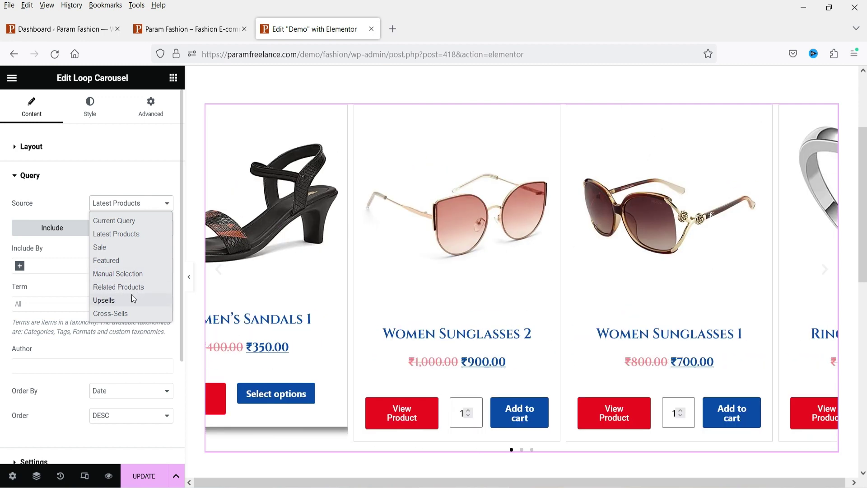
left_click(41, 322)
Keep the query Order set to DESC
scroll(42, 338, "down", 3)
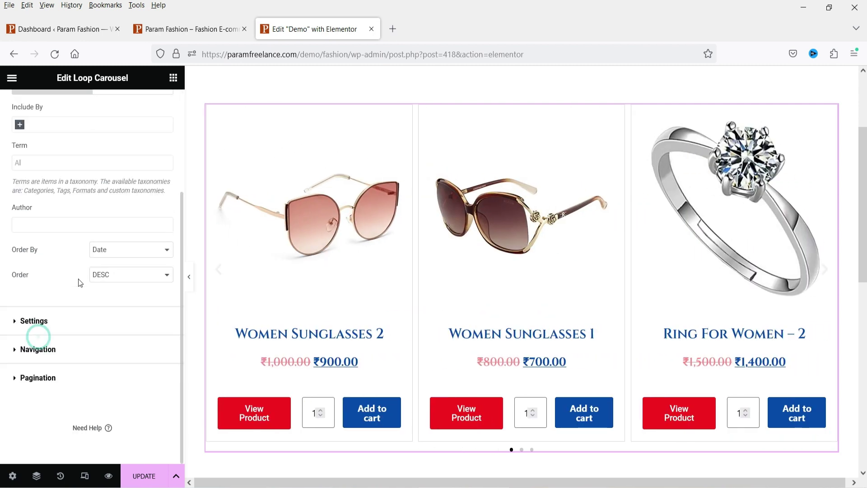
left_click(124, 277)
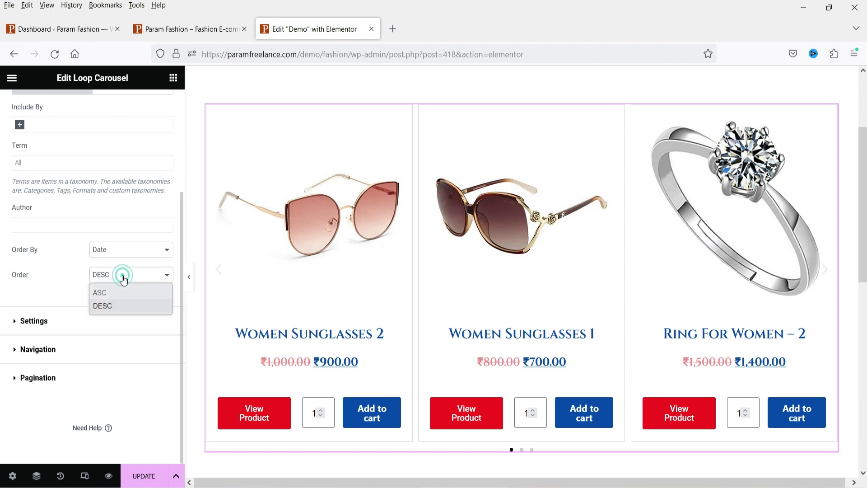
left_click(46, 281)
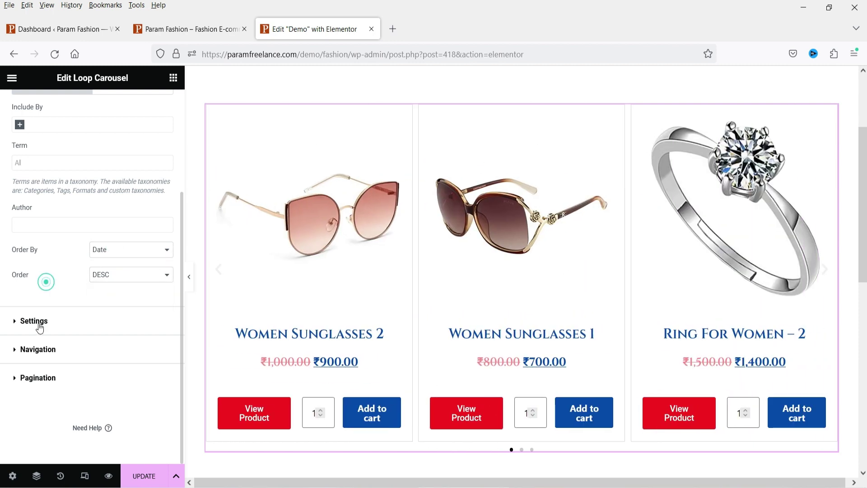
In Settings, switch the slide Direction to Right, then back to Left
left_click(38, 322)
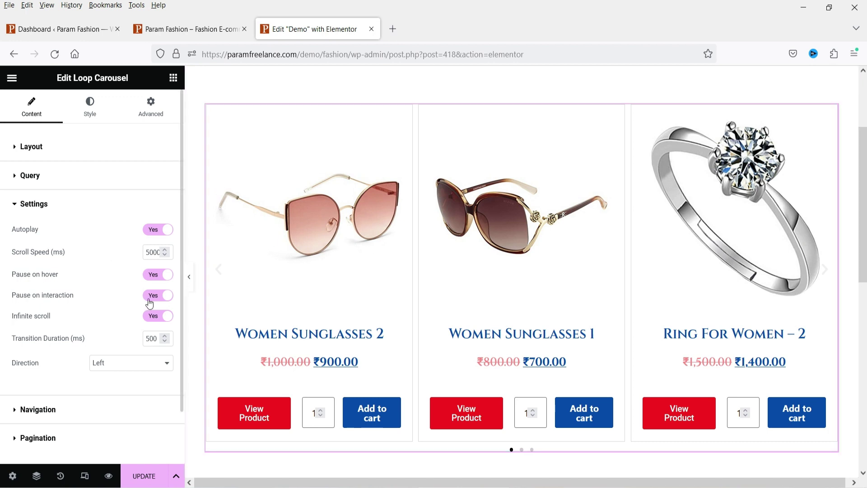
scroll(116, 308, "down", 2)
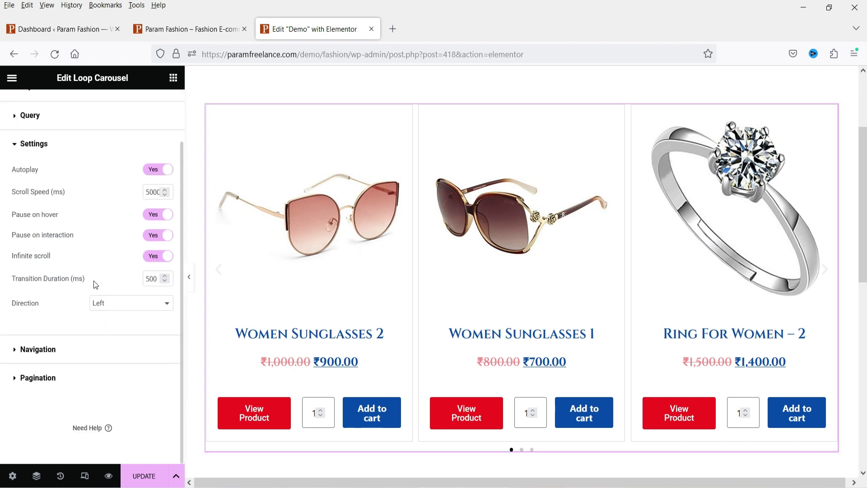
left_click(120, 306)
left_click(117, 333)
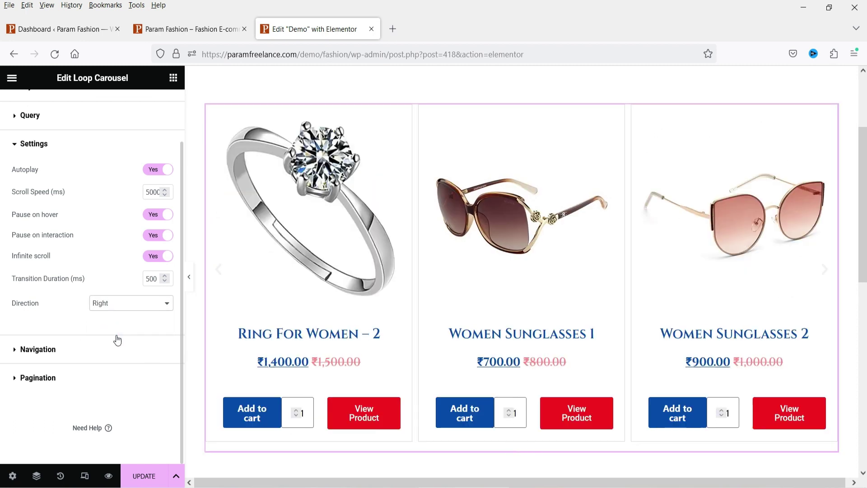
left_click(117, 310)
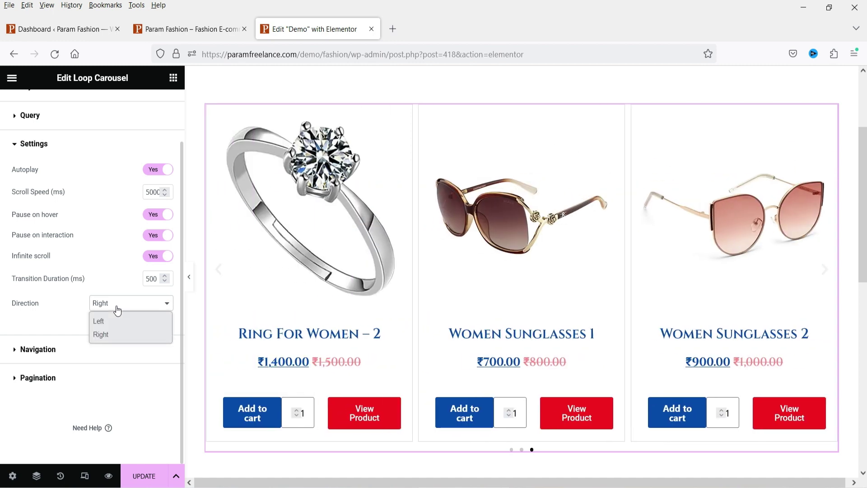
left_click(114, 321)
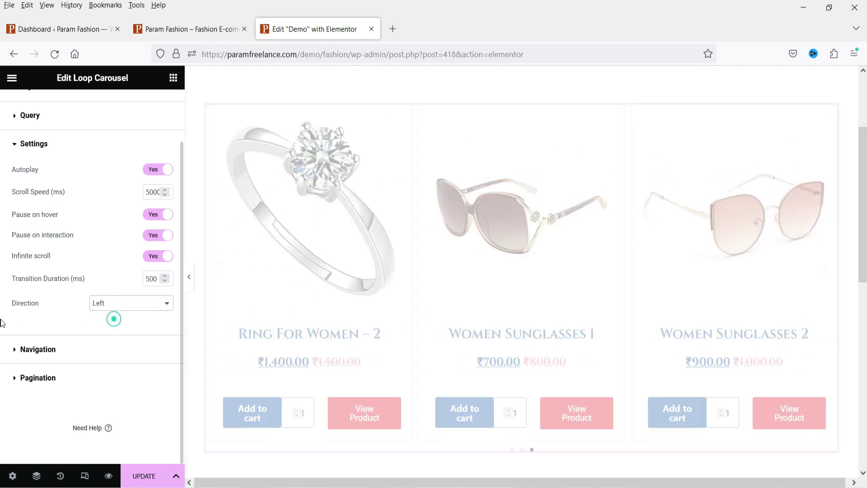
Check the Navigation arrows and keep Dots as the Pagination type
left_click(39, 350)
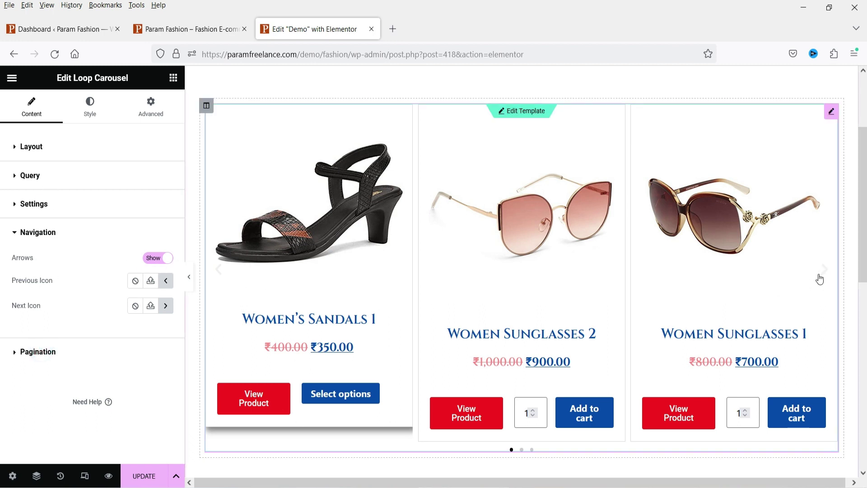
left_click(39, 351)
left_click(116, 289)
left_click(137, 317)
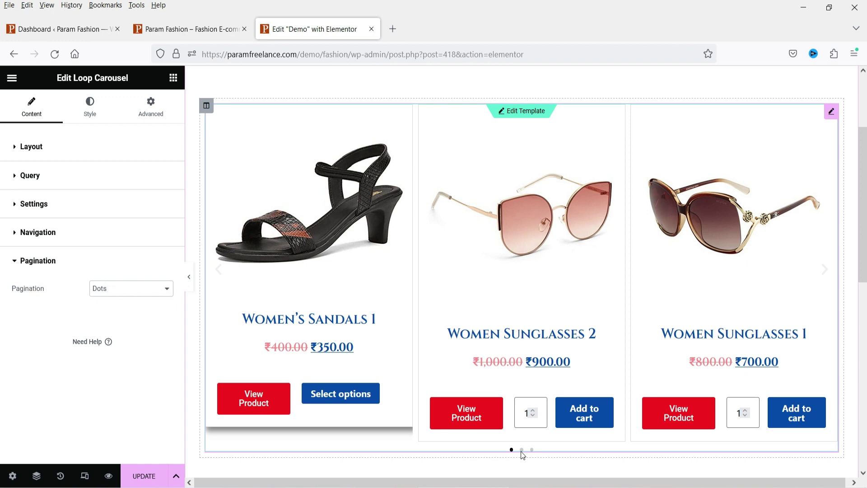
left_click(116, 293)
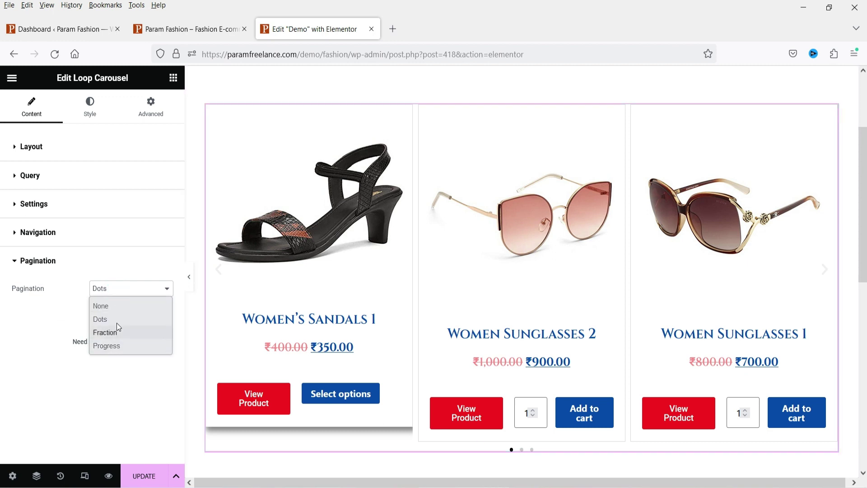
left_click(58, 312)
left_click(90, 107)
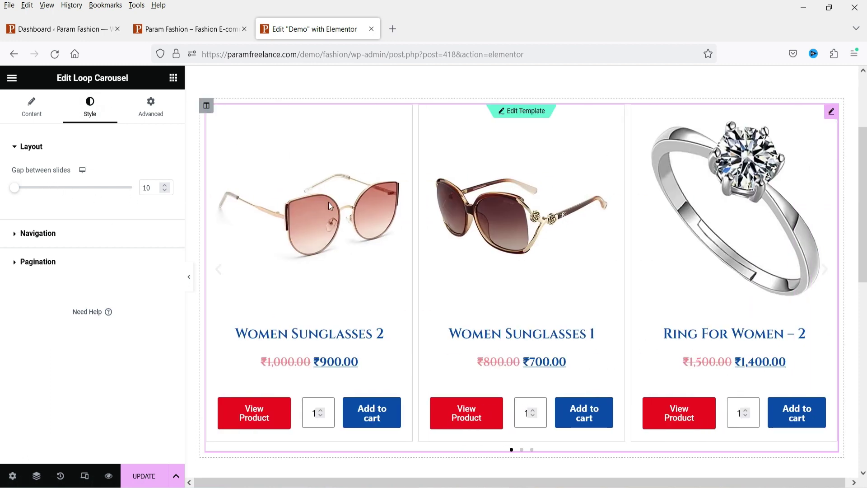
Raise the Gap between slides to 15
left_click(165, 186)
left_click(165, 187)
left_click(165, 187)
left_click(165, 187)
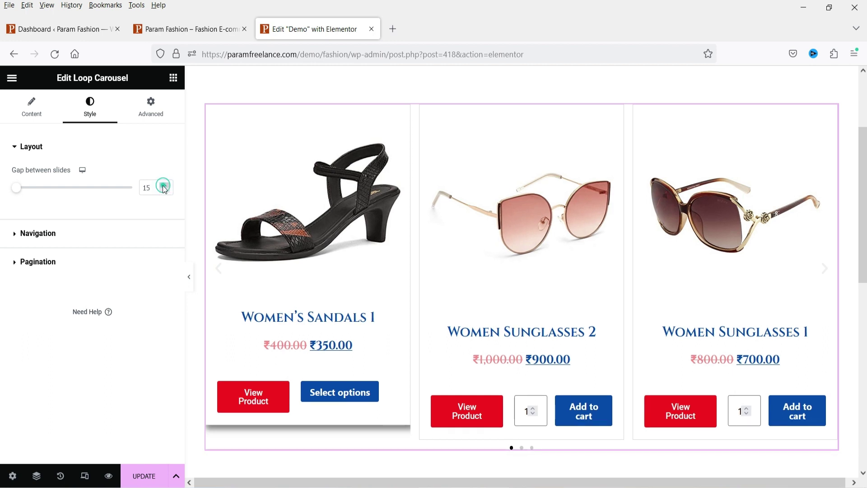
Colour the navigation arrows Primary blue normally and Accent red on hover
left_click(36, 232)
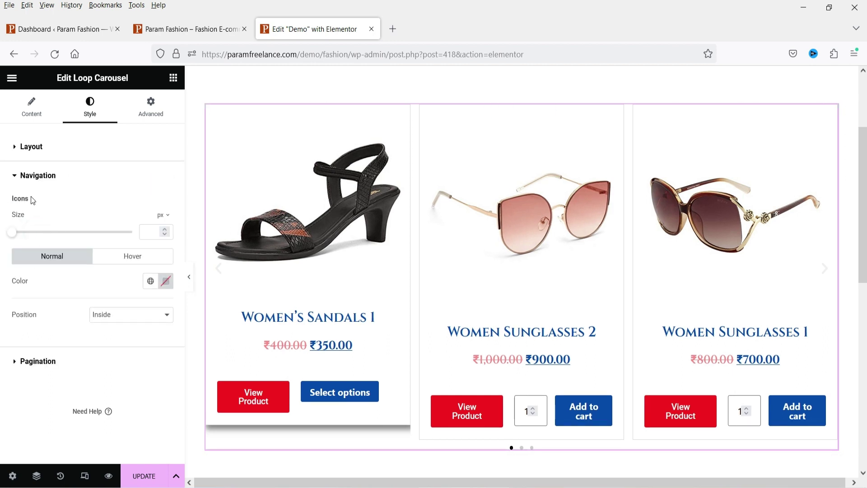
left_click(148, 281)
left_click(59, 335)
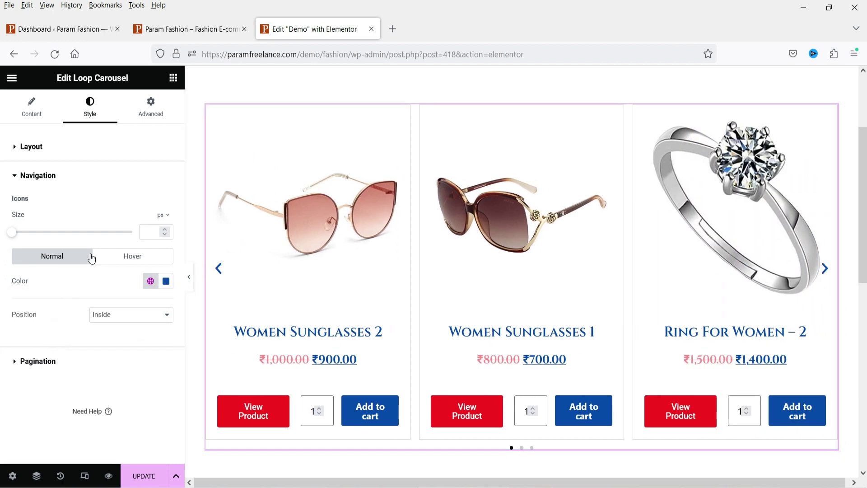
left_click(126, 256)
left_click(150, 280)
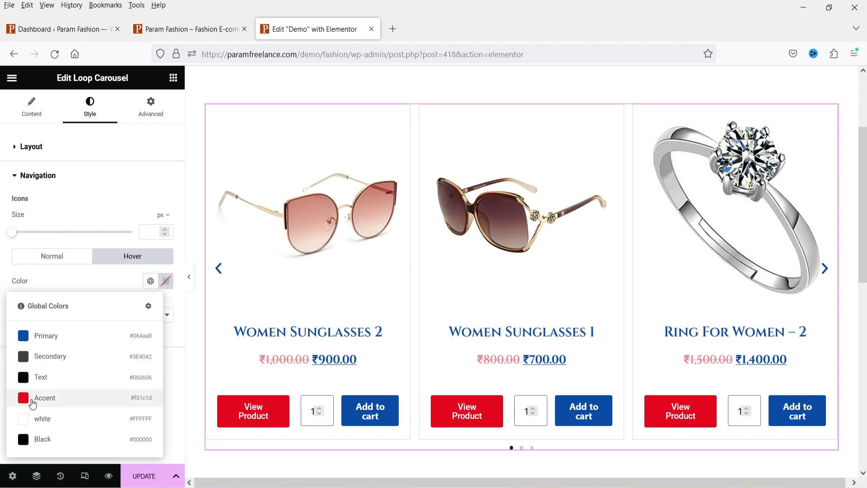
left_click(33, 400)
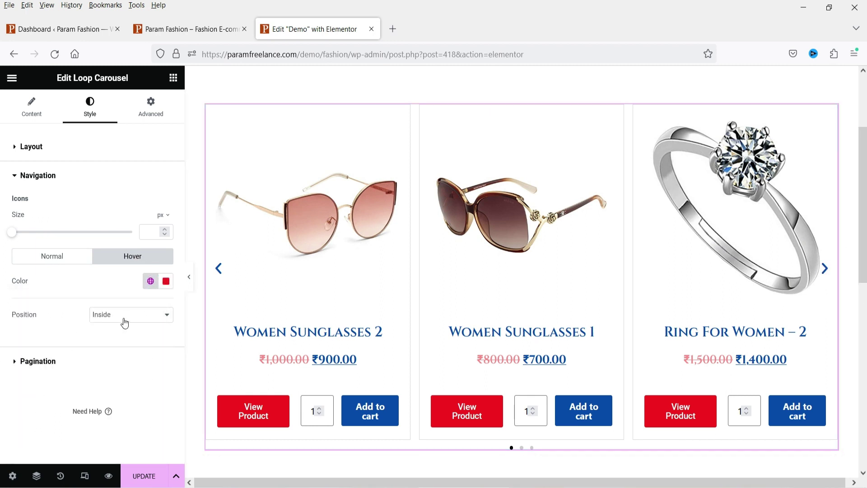
Set the arrow Icons Size to 40
left_click(165, 229)
left_click(165, 228)
left_click(164, 229)
left_click(165, 229)
type("0")
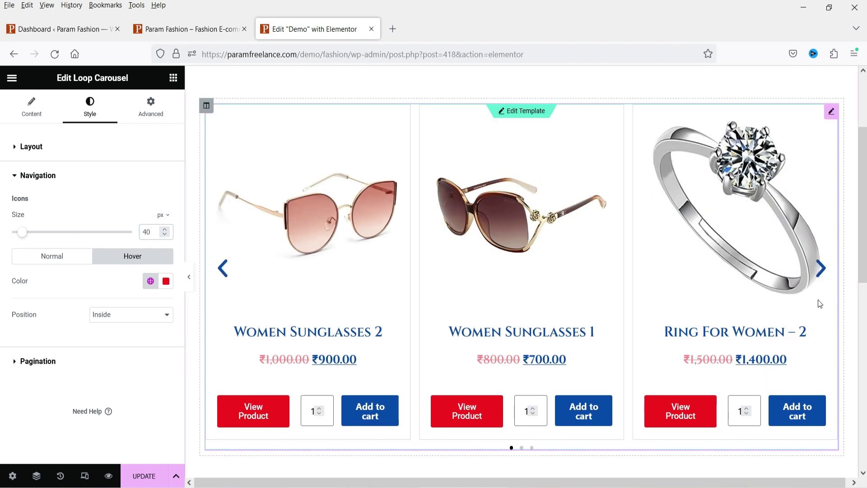
Set the pagination Dots Size to 13
left_click(57, 361)
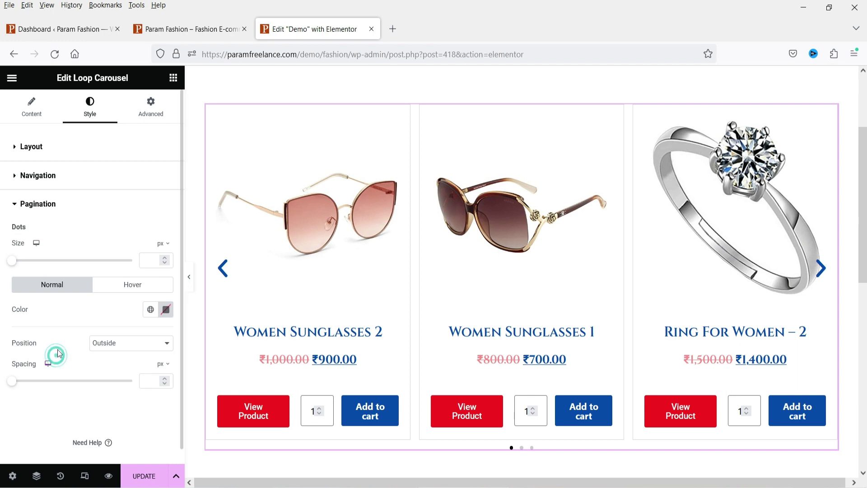
scroll(124, 254, "down", 1)
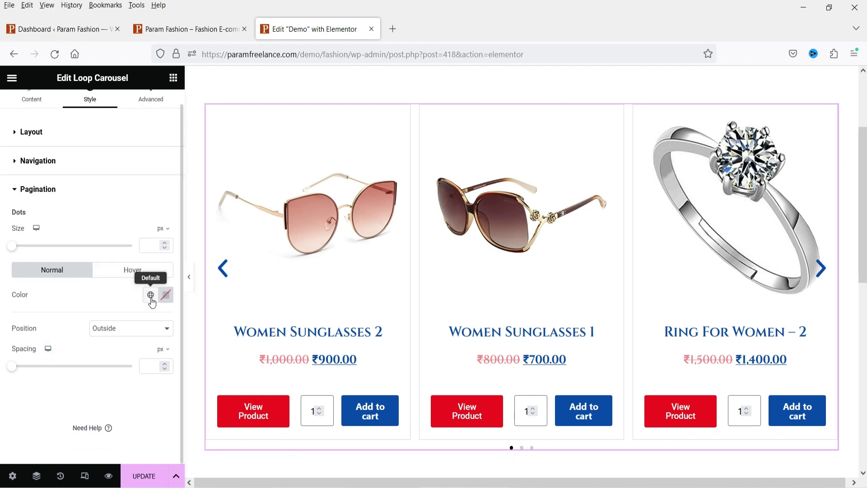
left_click(151, 241)
type("15")
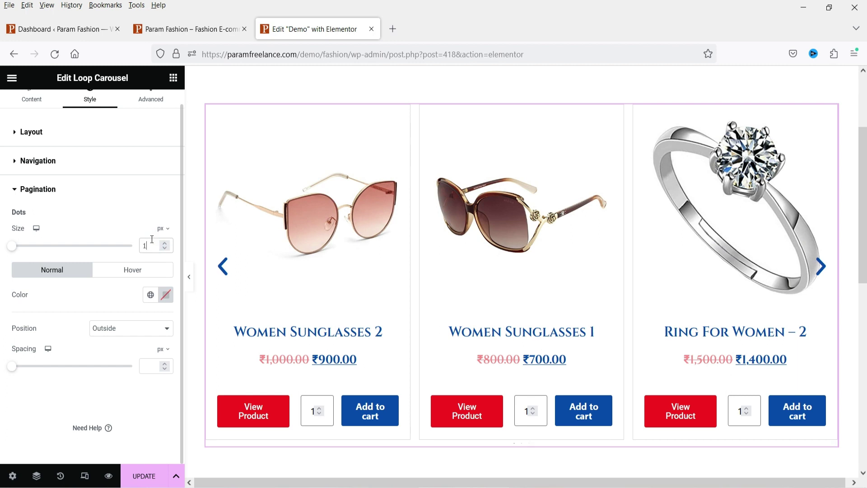
left_click(165, 249)
left_click(165, 248)
Colour the dots Primary blue normally and Accent red on hover
left_click(150, 295)
left_click(59, 357)
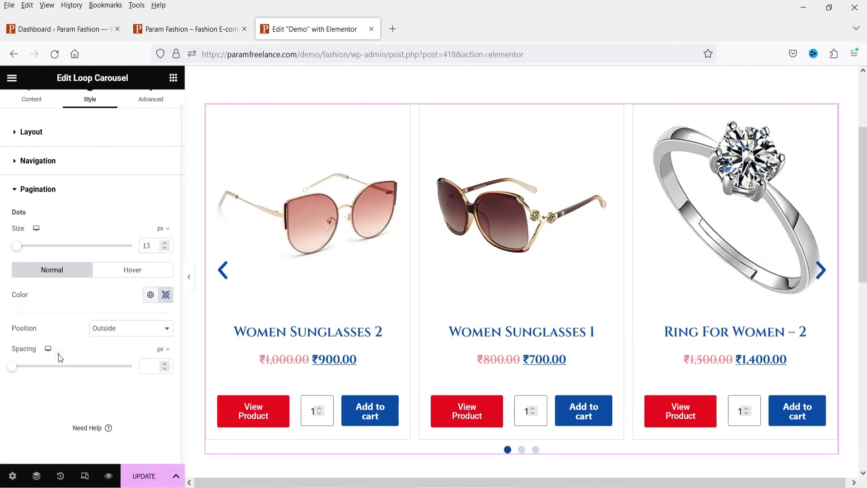
left_click(132, 270)
left_click(151, 294)
left_click(40, 414)
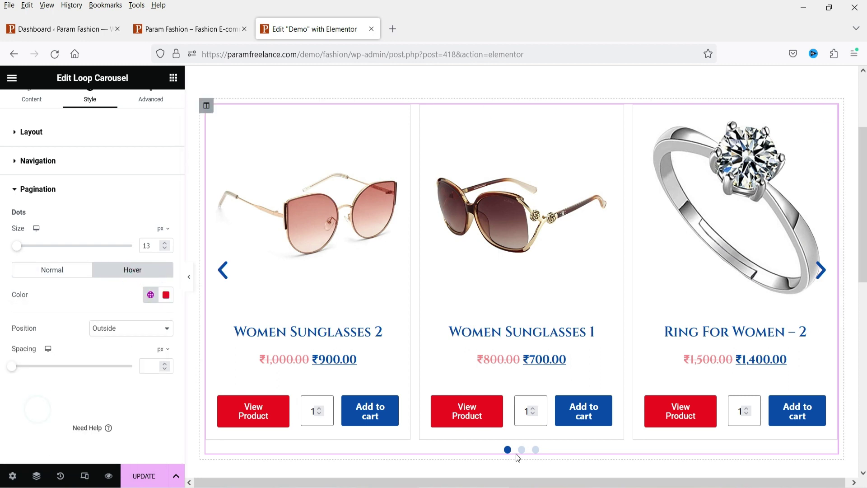
Preview the carousel full width, advancing it three slides with the next arrow
left_click(190, 277)
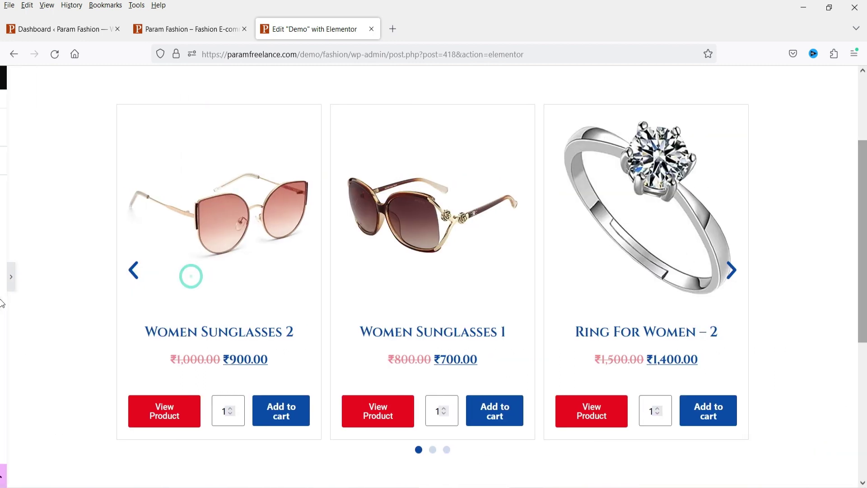
left_click(729, 270)
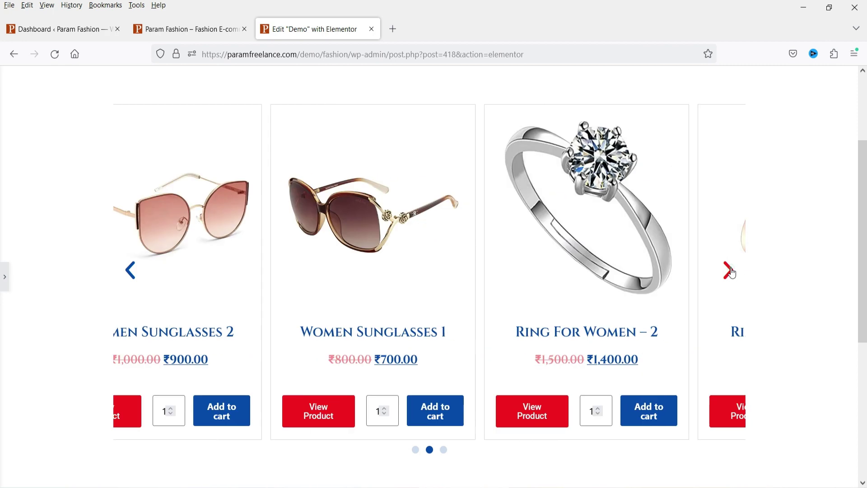
left_click(729, 270)
left_click(729, 270)
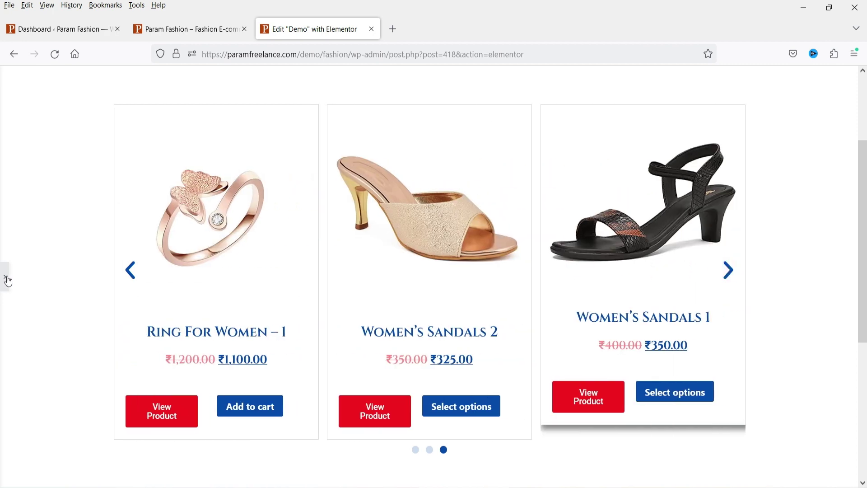
left_click(6, 279)
left_click(51, 161)
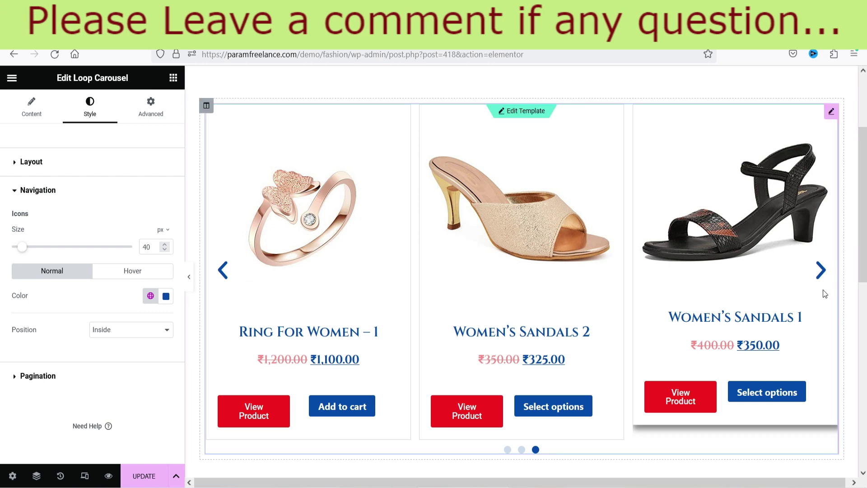
Set the arrows' Navigation Position to Outside and preview the result
left_click(112, 332)
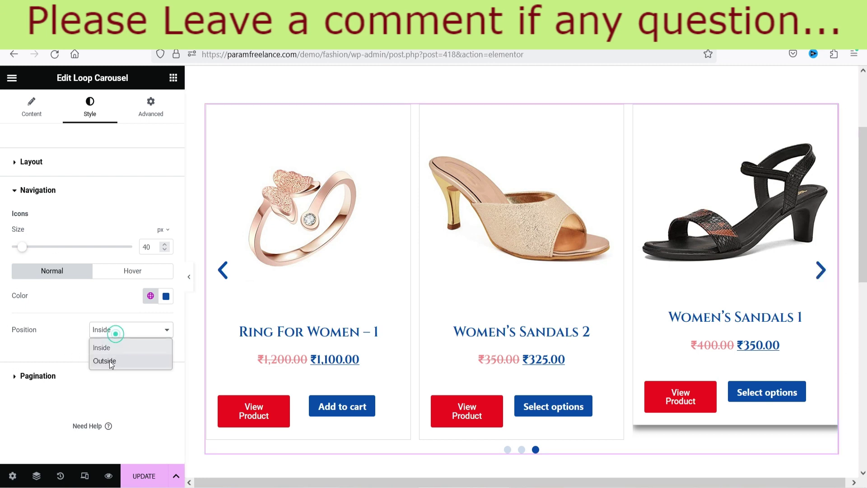
left_click(107, 360)
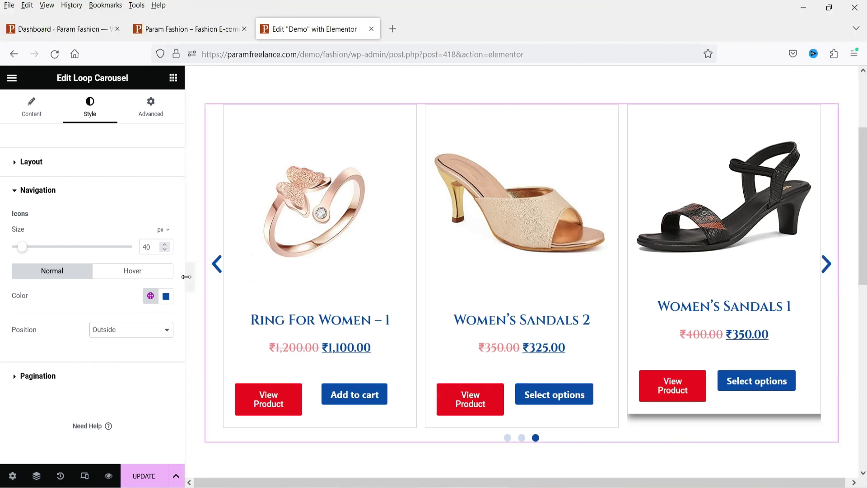
left_click(189, 276)
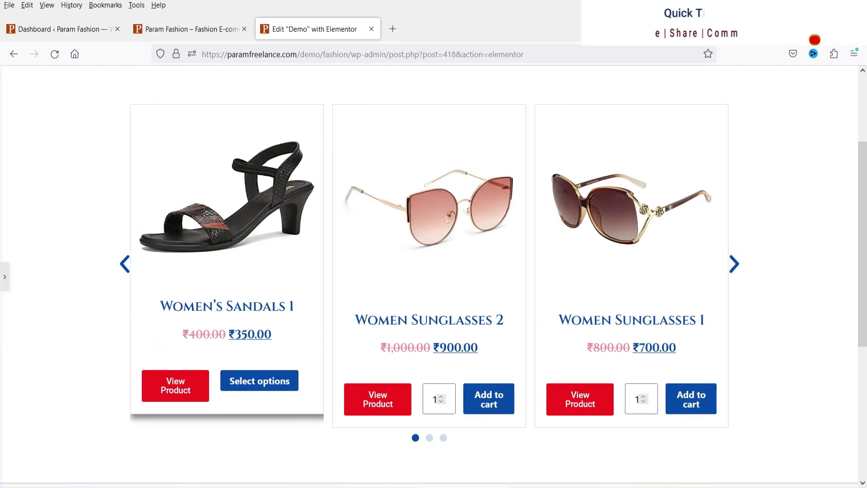
left_click(5, 276)
Review the Layout and Advanced tabs, then save the page with Update
left_click(74, 158)
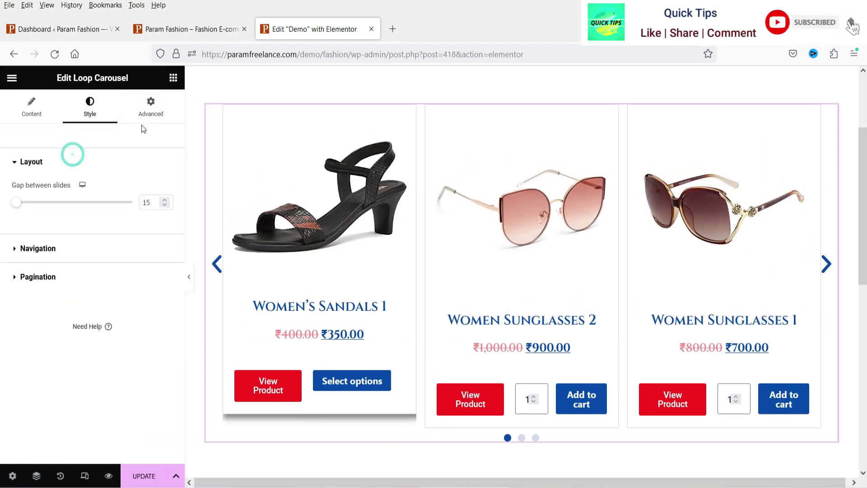
left_click(151, 106)
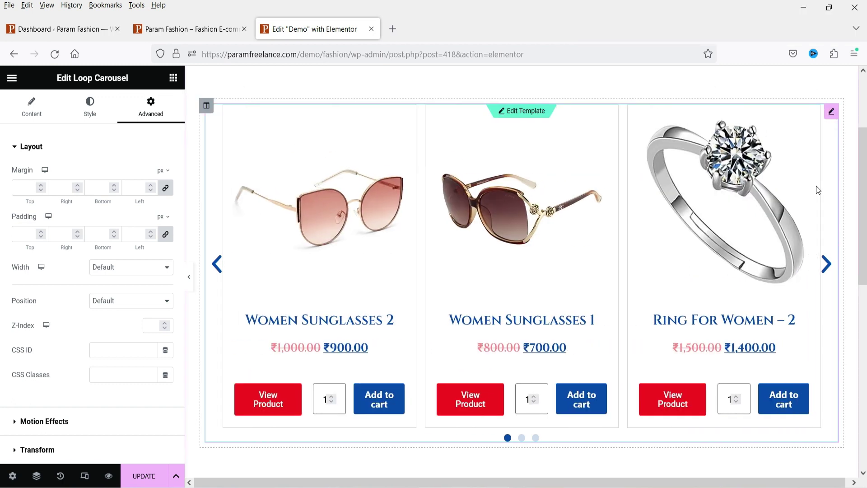
scroll(124, 267, "down", 3)
scroll(70, 304, "up", 3)
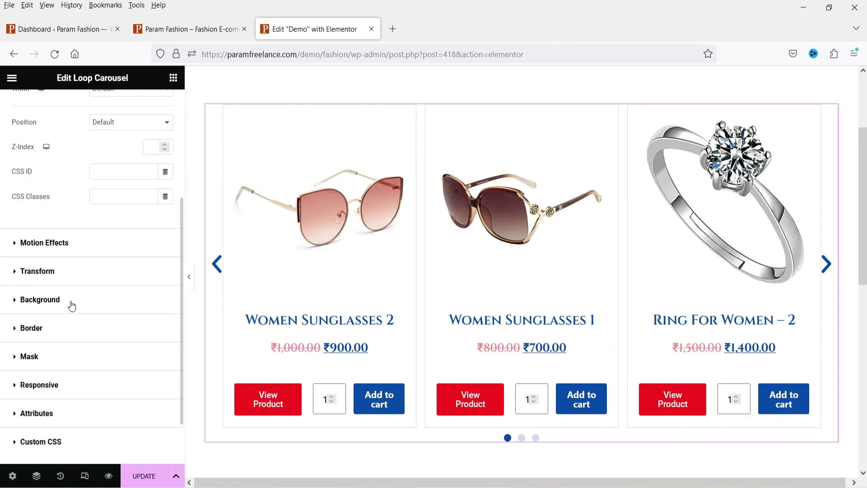
left_click(136, 475)
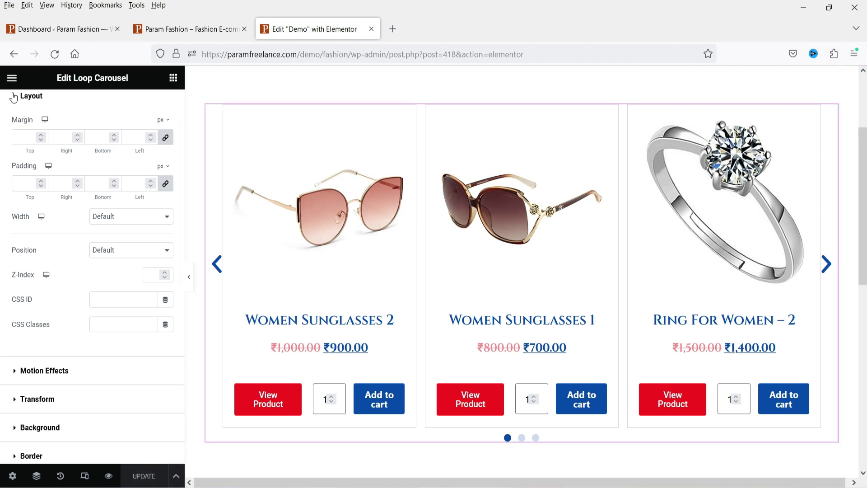
Open the live page via View Page in a new browser tab
left_click(11, 78)
right_click(62, 258)
left_click(93, 270)
On the live Demo page, advance the product carousel seven times with the next arrow
left_click(440, 29)
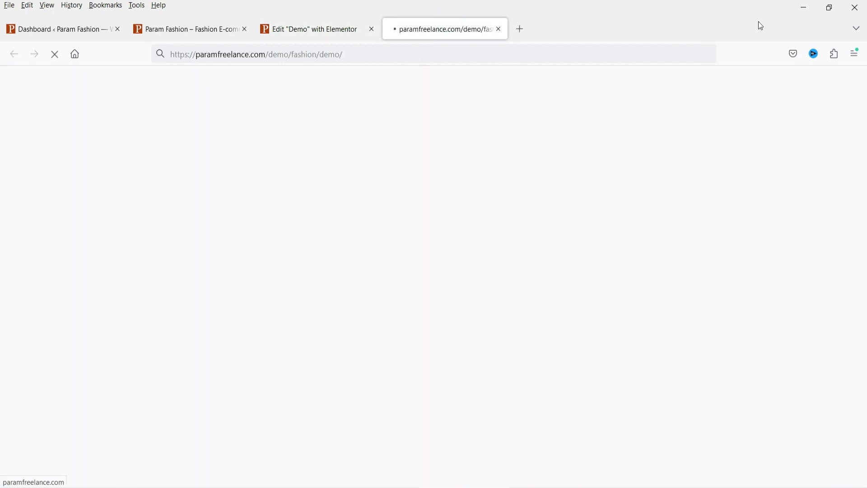
scroll(766, 193, "down", 3)
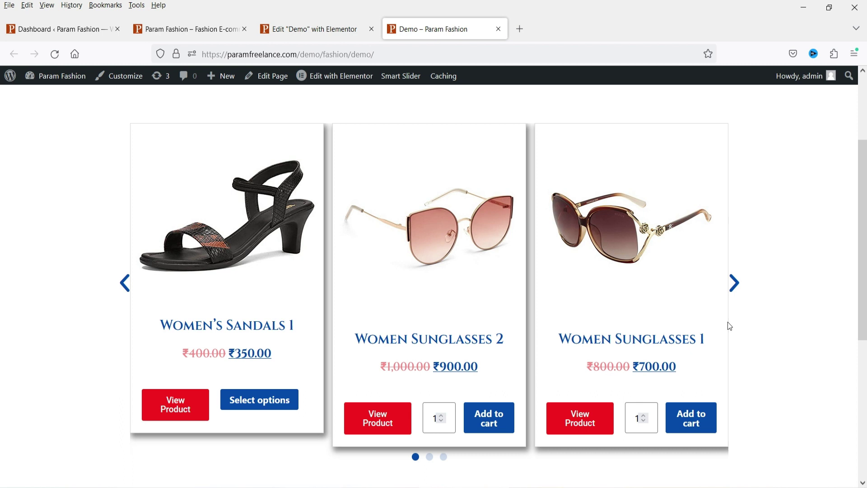
left_click(735, 282)
left_click(735, 282)
left_click(736, 282)
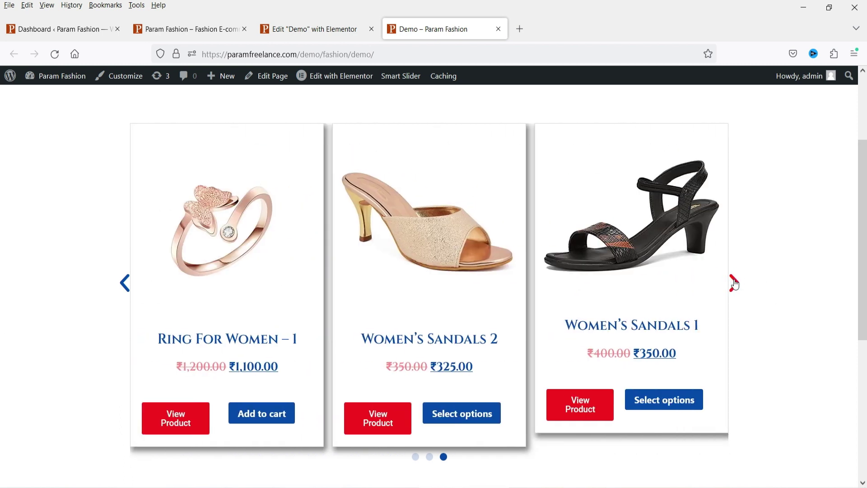
left_click(736, 282)
left_click(736, 281)
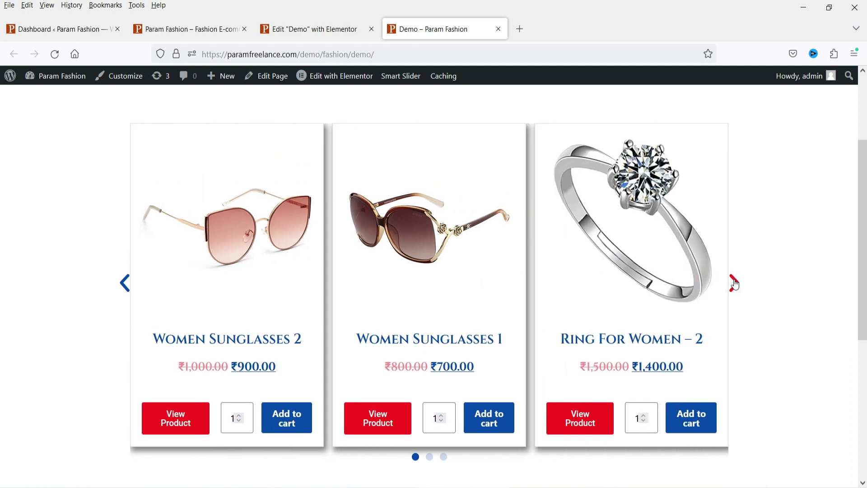
left_click(735, 282)
left_click(735, 282)
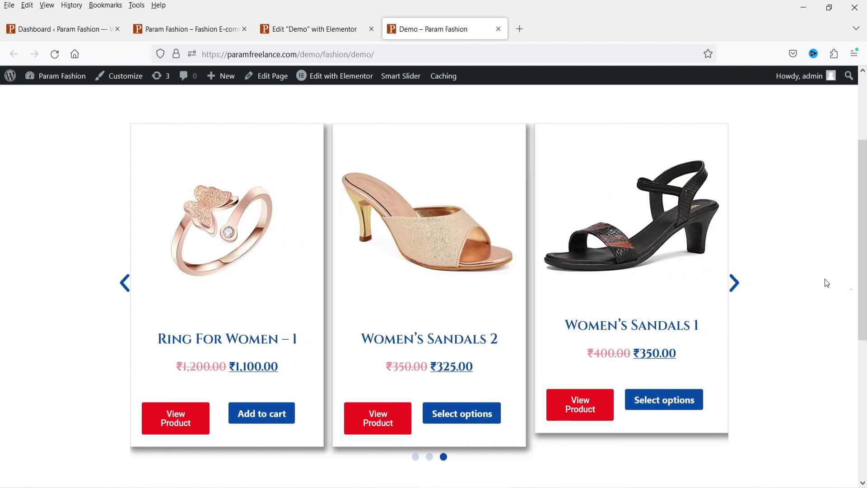
scroll(831, 282, "up", 3)
scroll(819, 272, "down", 4)
scroll(820, 272, "up", 1)
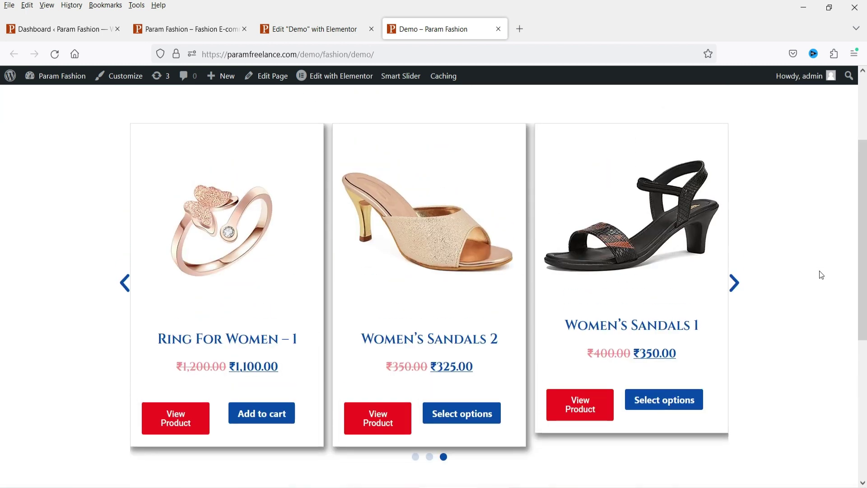